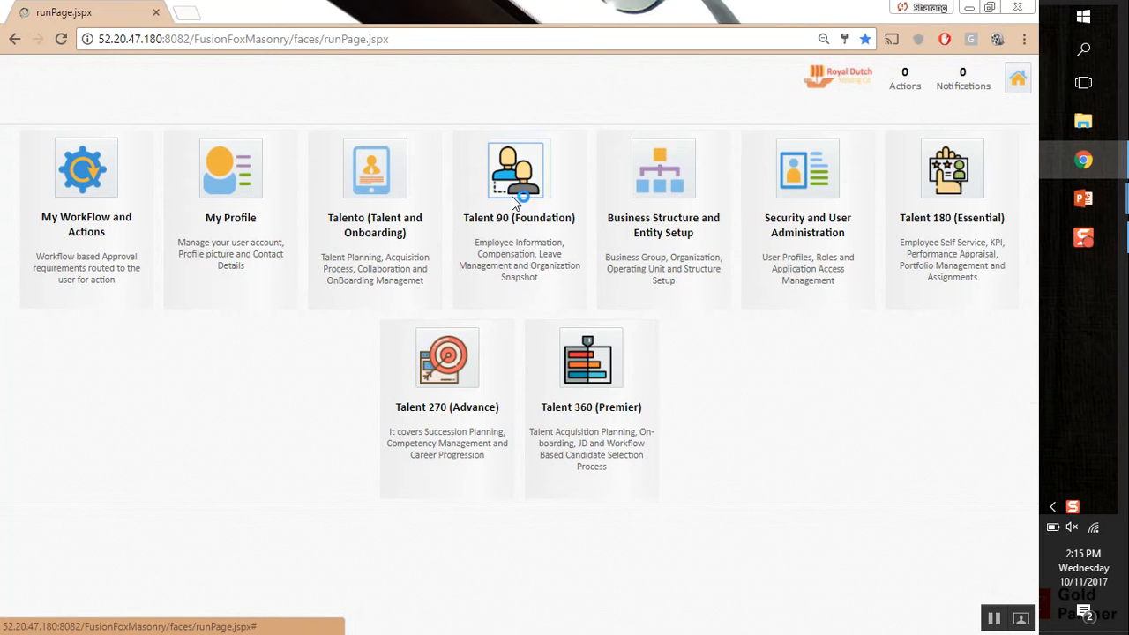
Open the Talent 90 (Foundation) module and start a new OnBoarding profile
{"action": "left_click", "coordinate": [519, 175]}
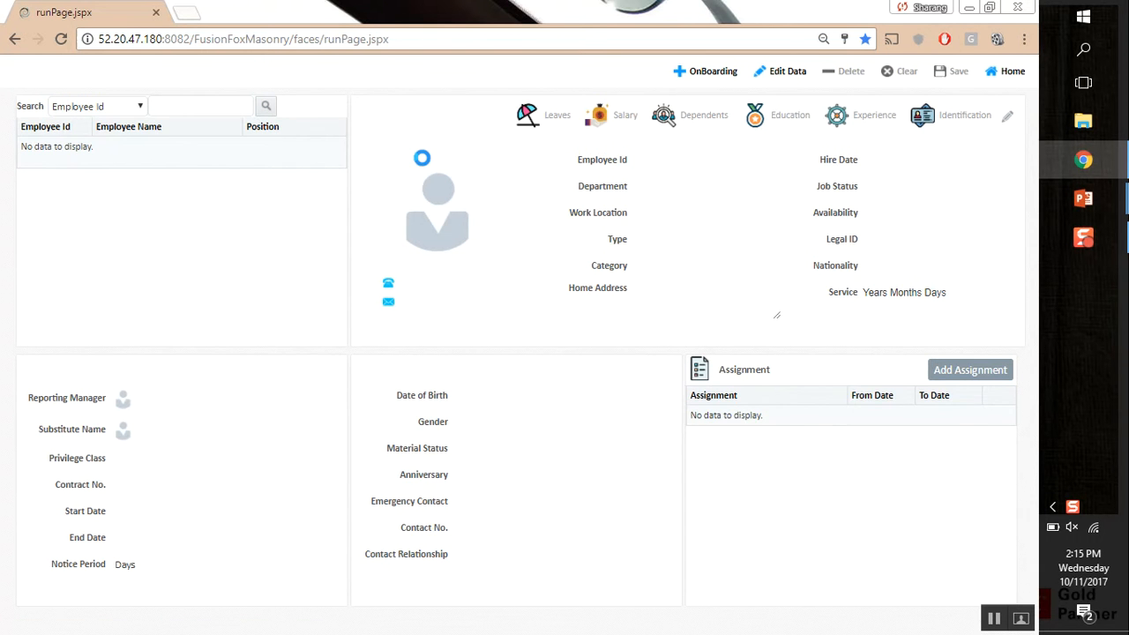
{"action": "left_click", "coordinate": [704, 79]}
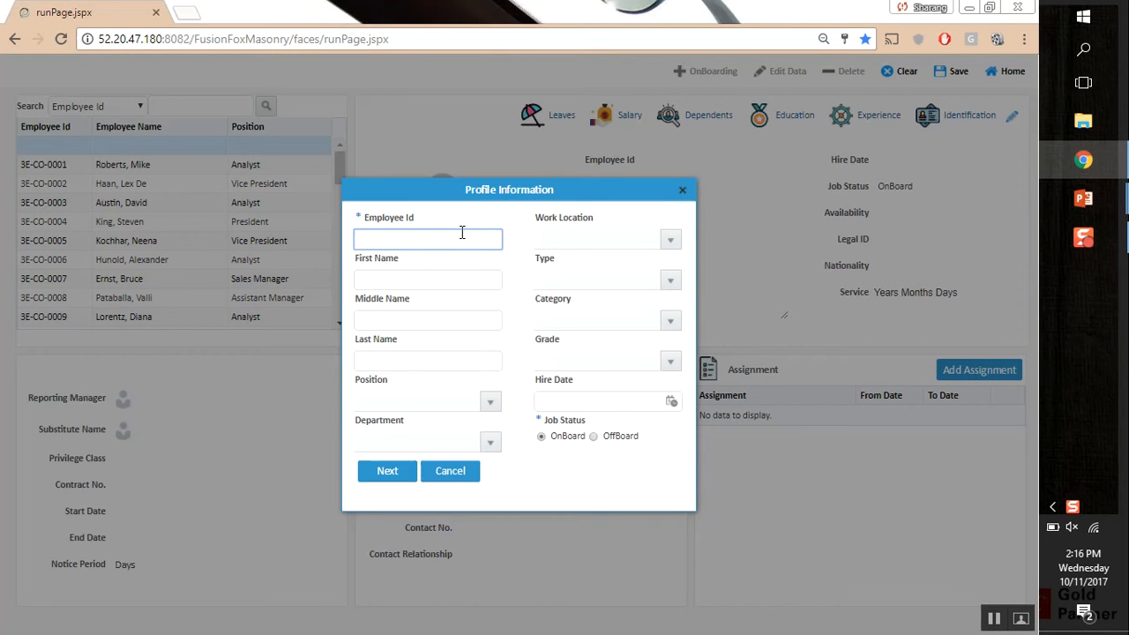
Enter the new employee's ID and first and last names
{"action": "type", "text": "EID-121"}
{"action": "key", "text": "Tab"}
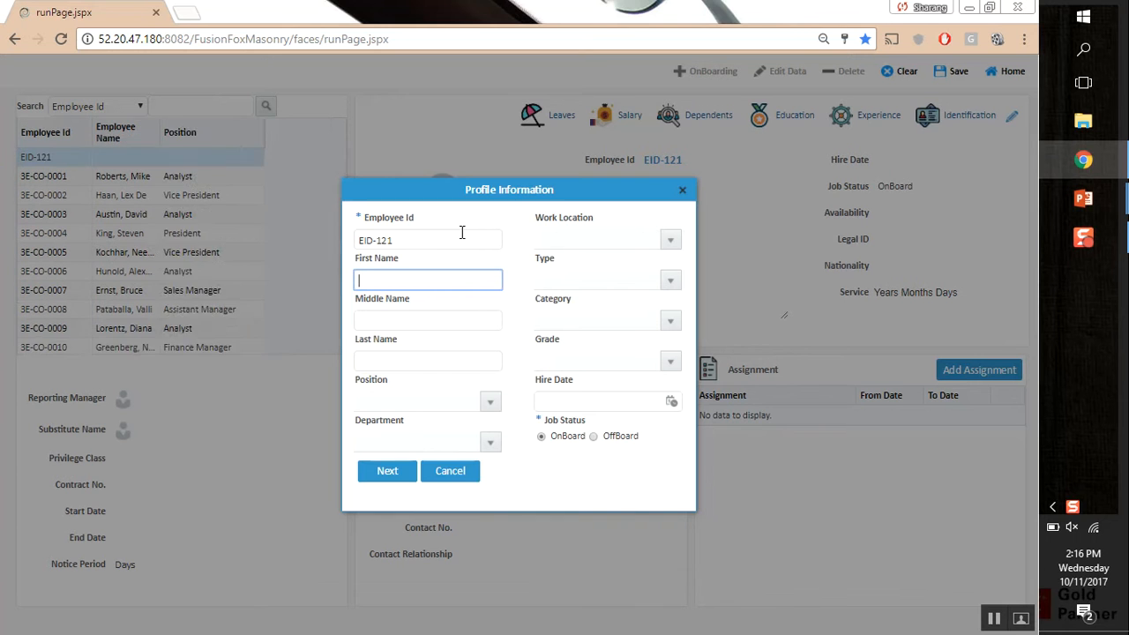
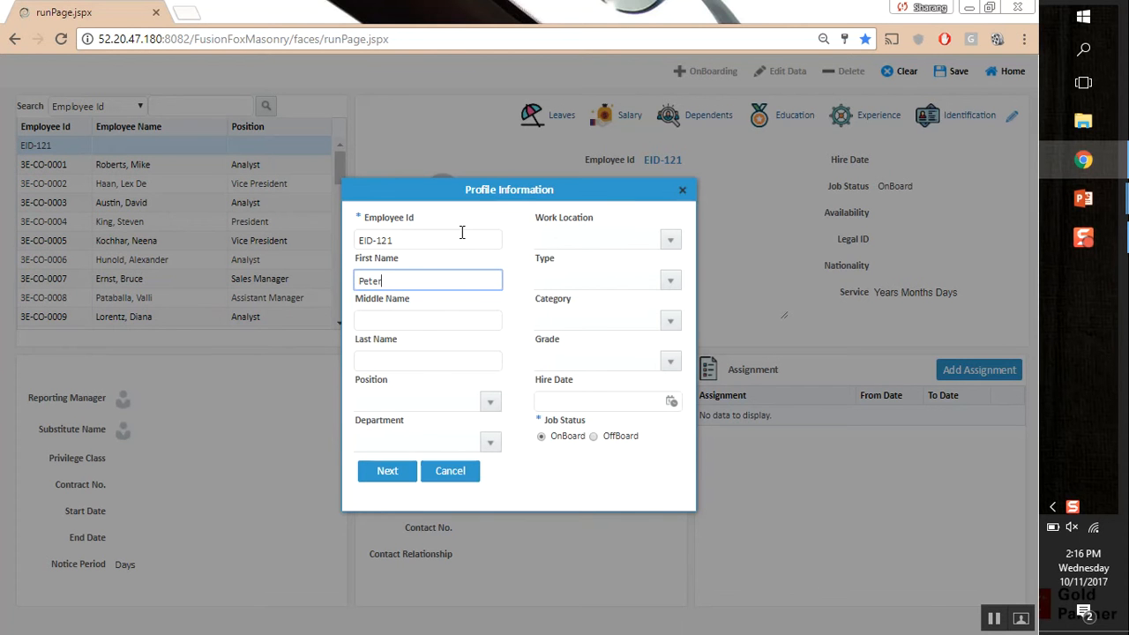
{"action": "key", "text": "Tab"}
{"action": "key", "text": "Tab"}
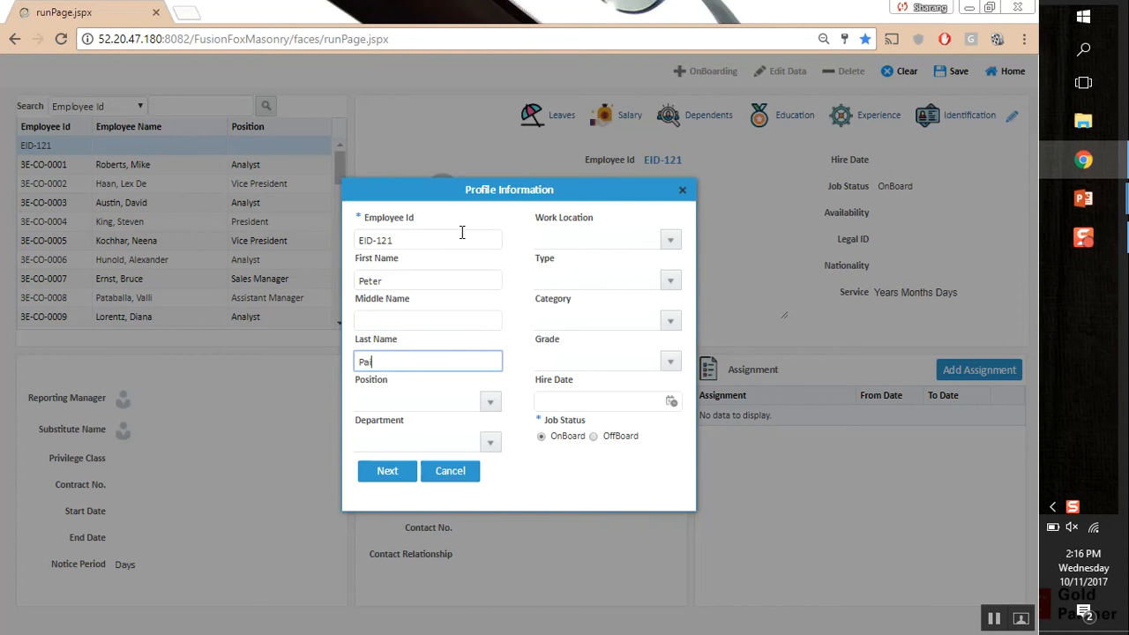
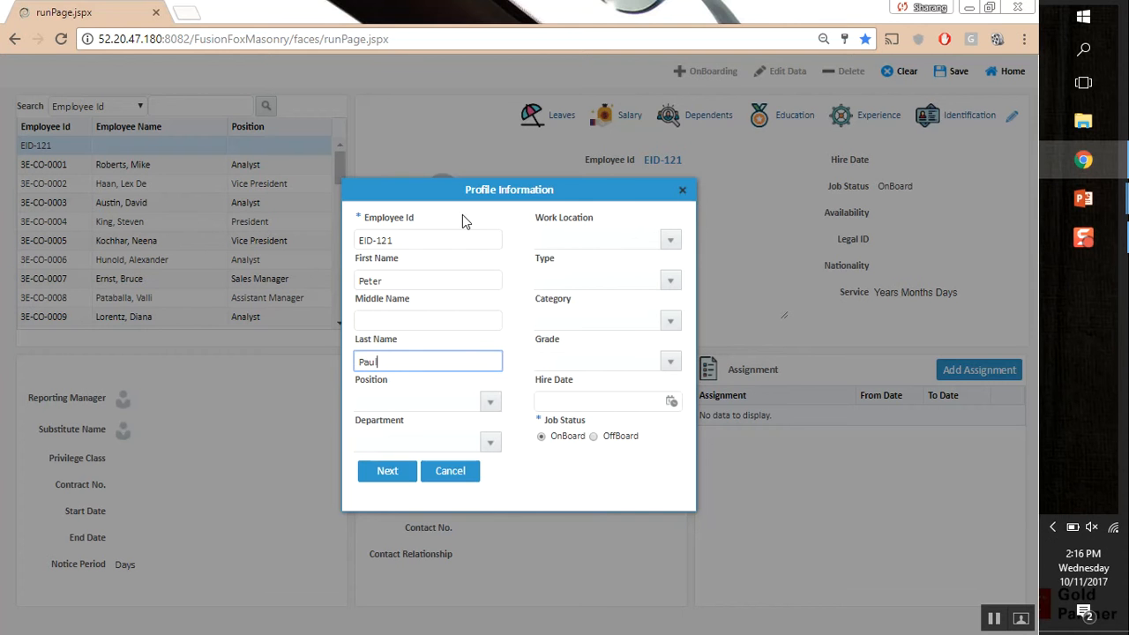
Assign position Purchase Manager, department Procurement, work location Corporate Office and type Incumbent
{"action": "left_click", "coordinate": [490, 401]}
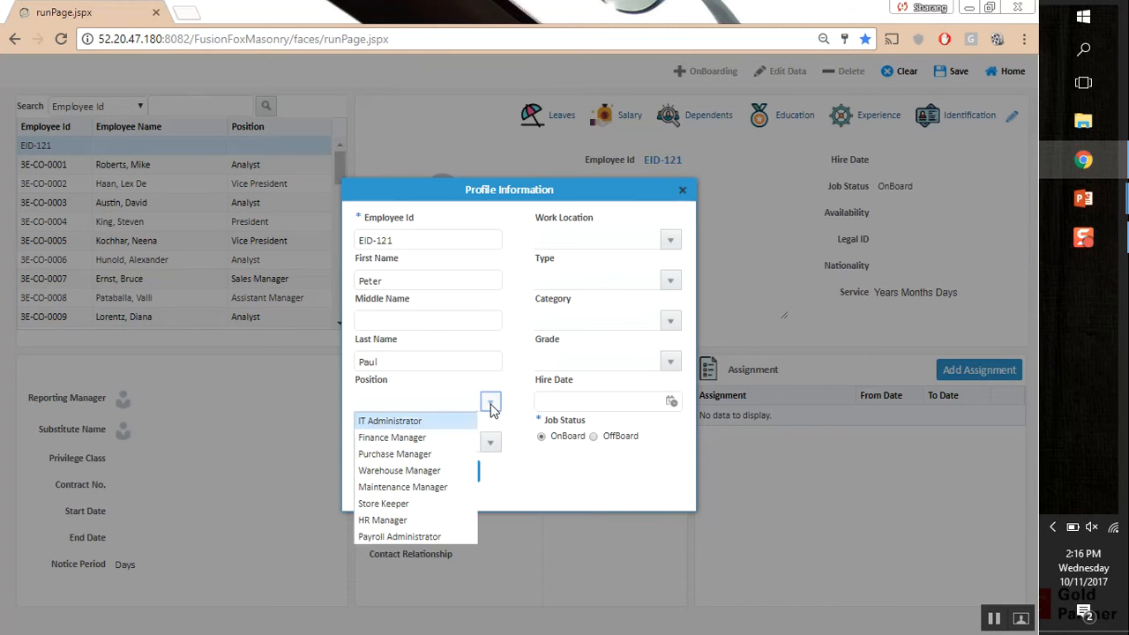
{"action": "left_click", "coordinate": [458, 453]}
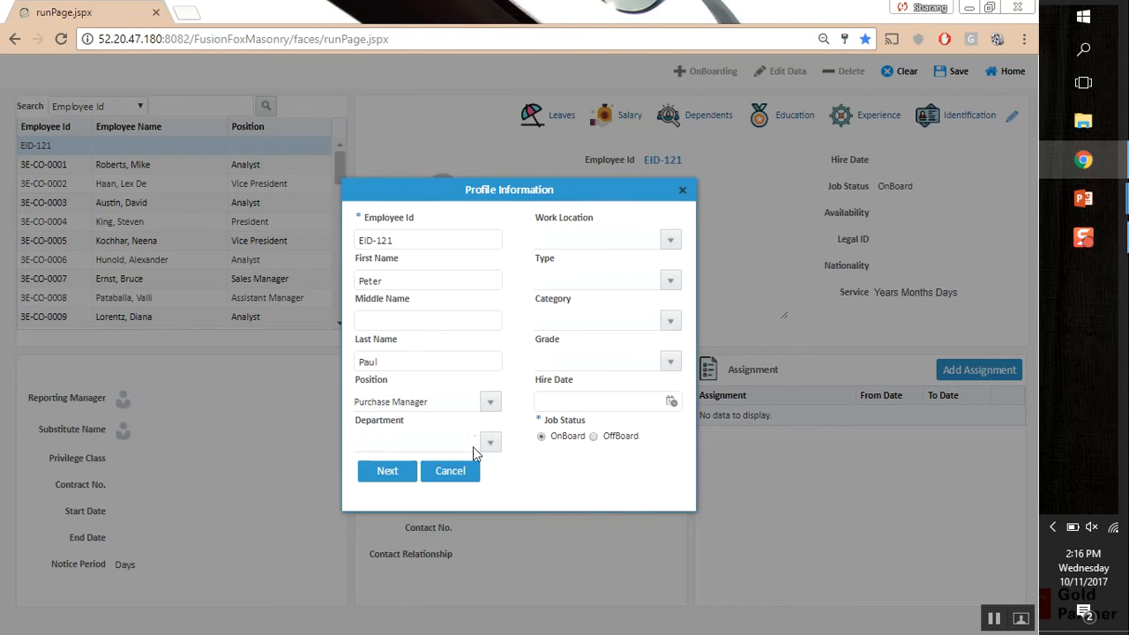
{"action": "left_click", "coordinate": [490, 442]}
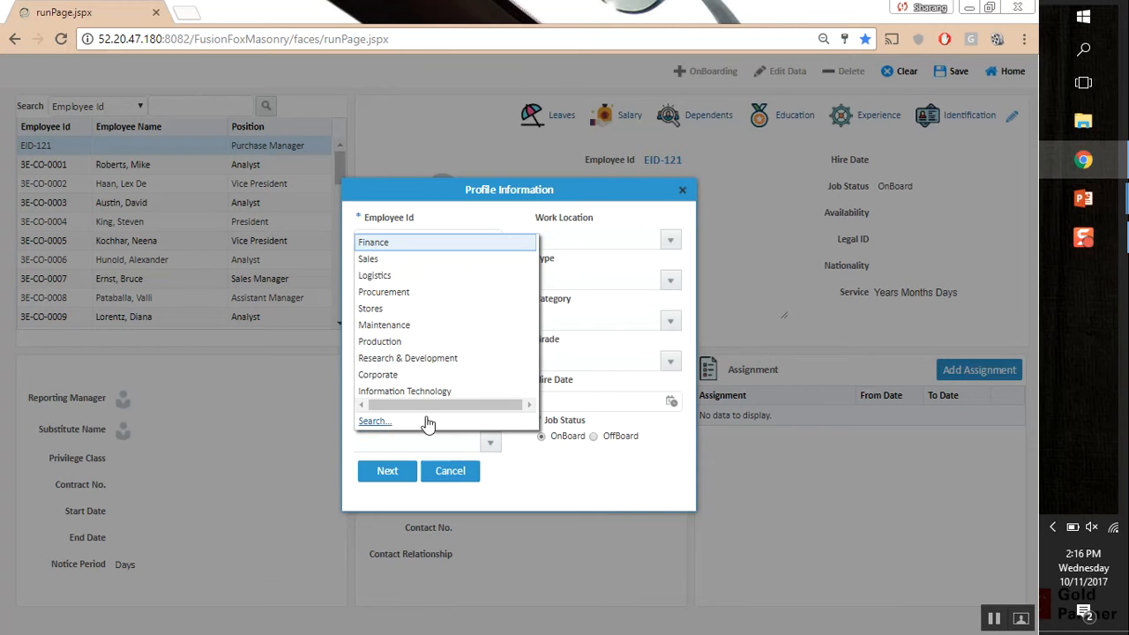
{"action": "left_click", "coordinate": [415, 292]}
{"action": "left_click", "coordinate": [670, 240]}
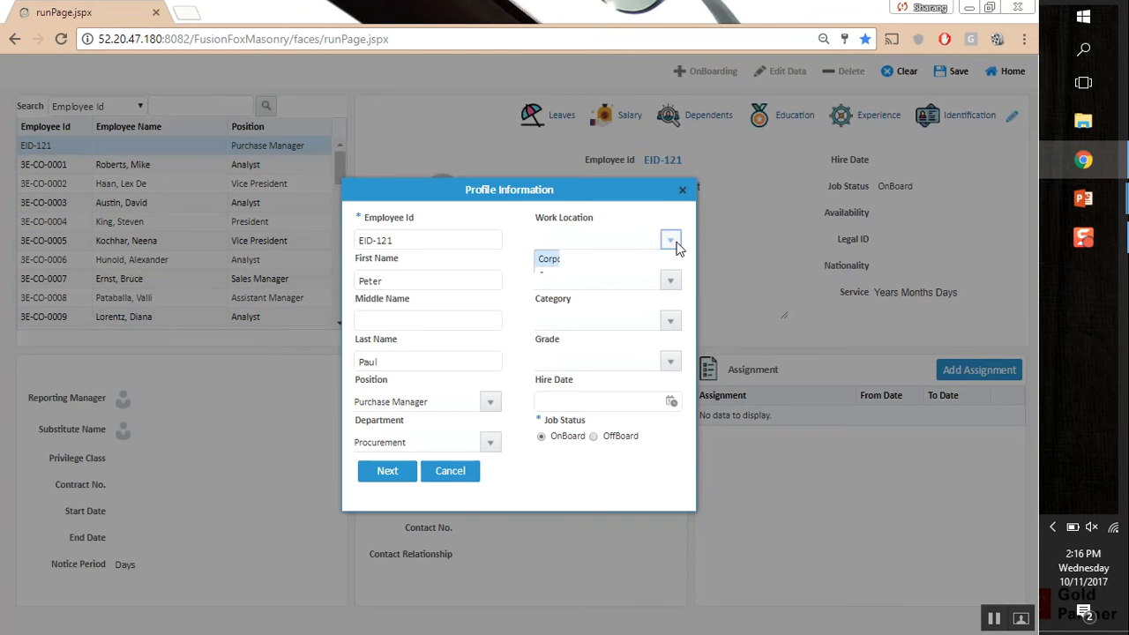
{"action": "left_click", "coordinate": [621, 257]}
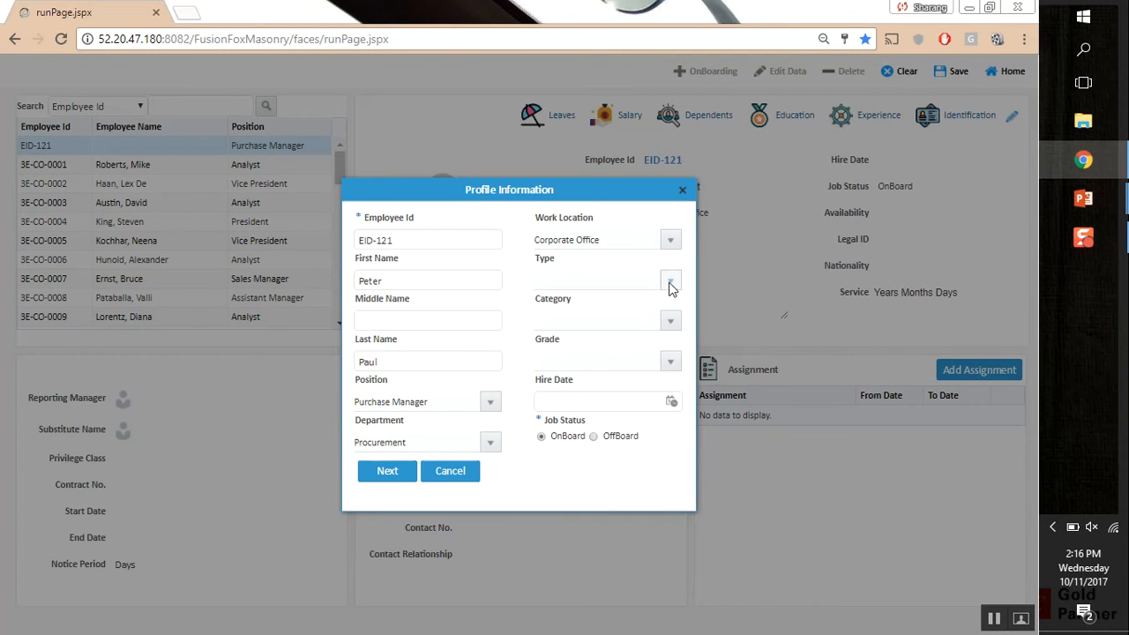
{"action": "left_click", "coordinate": [670, 281]}
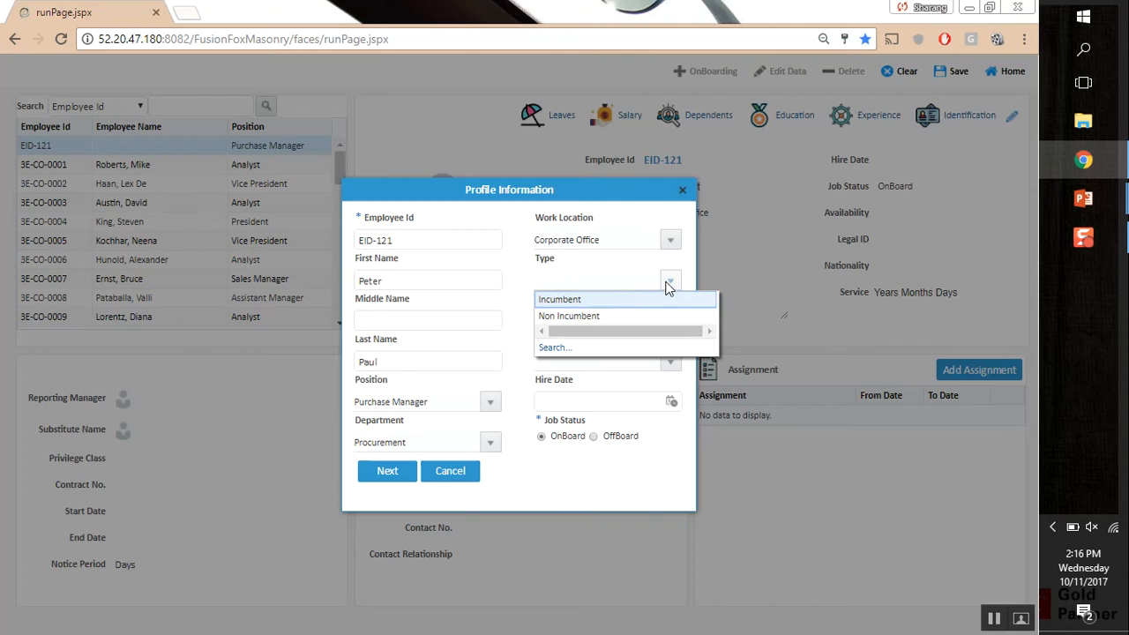
{"action": "left_click", "coordinate": [598, 304]}
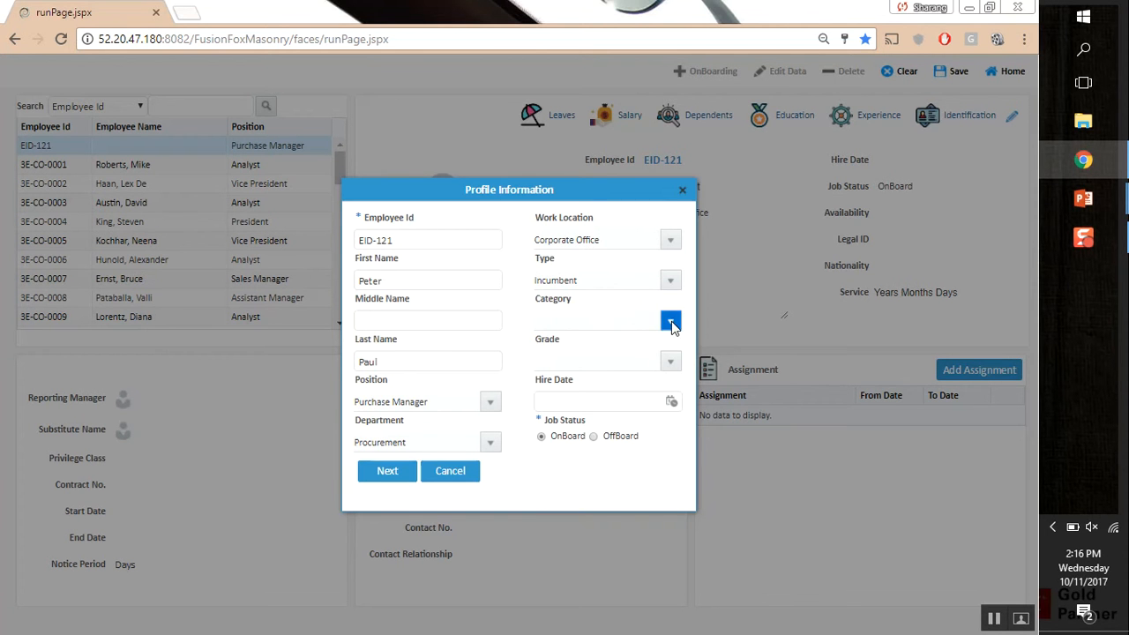
Set category Staff, grade Staff Grade 4 and hire date 11/10/2017, then continue
{"action": "left_click", "coordinate": [670, 323]}
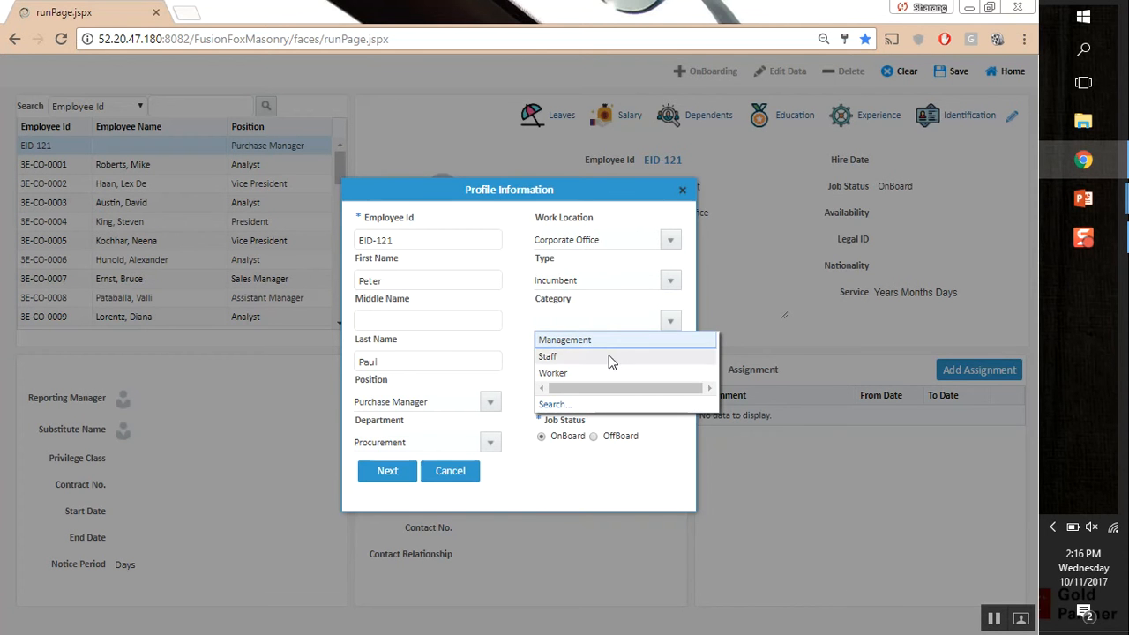
{"action": "left_click", "coordinate": [570, 358]}
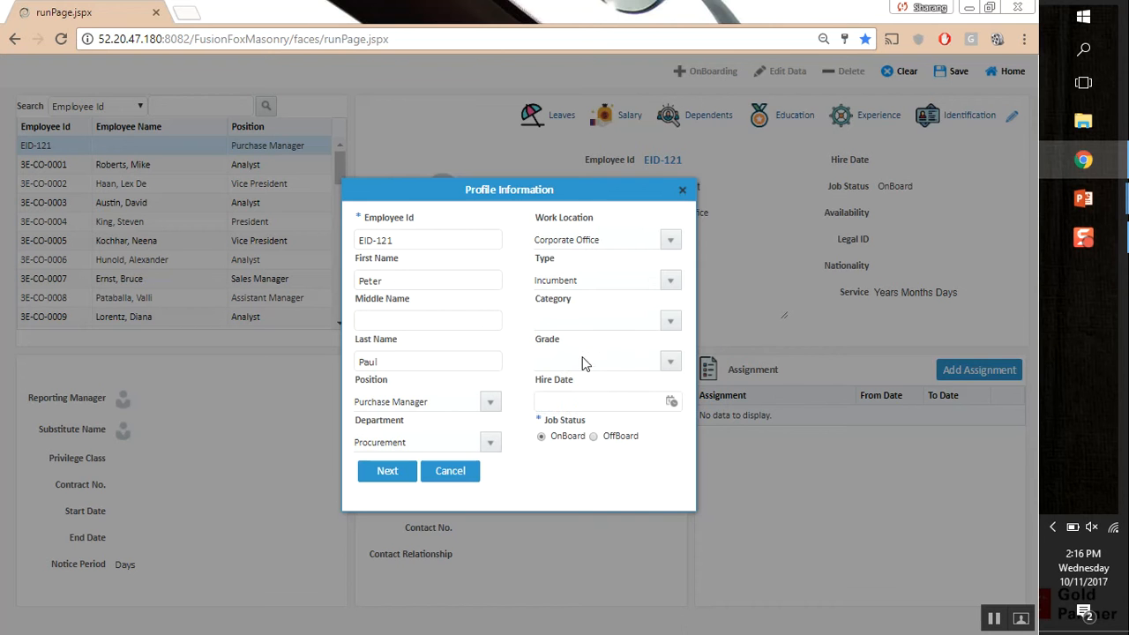
{"action": "left_click", "coordinate": [670, 361]}
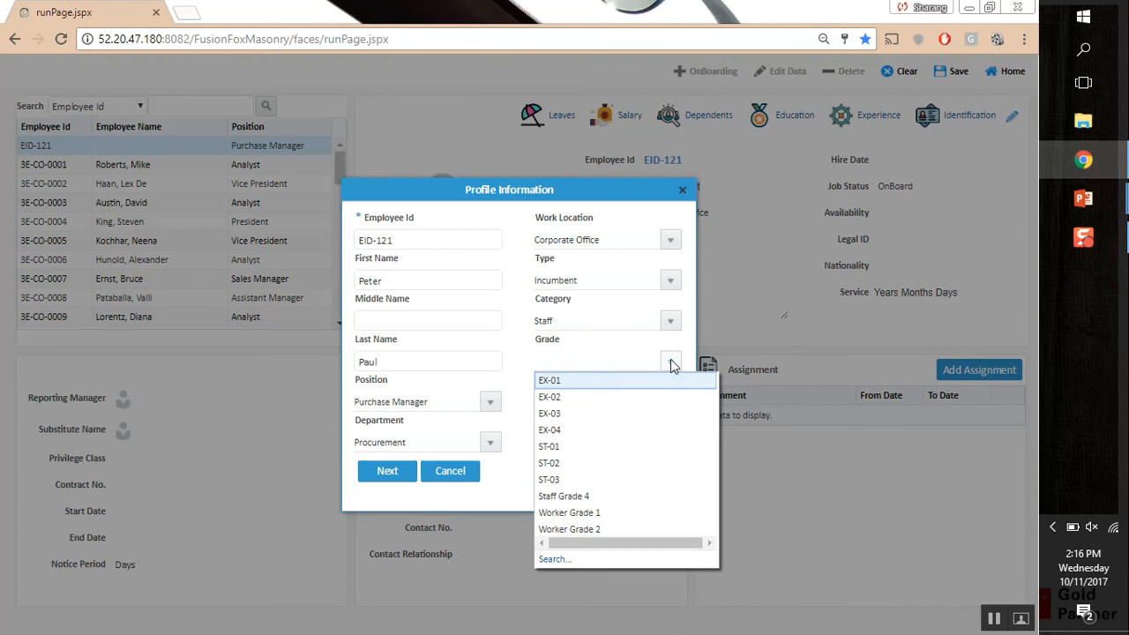
{"action": "left_click", "coordinate": [579, 497]}
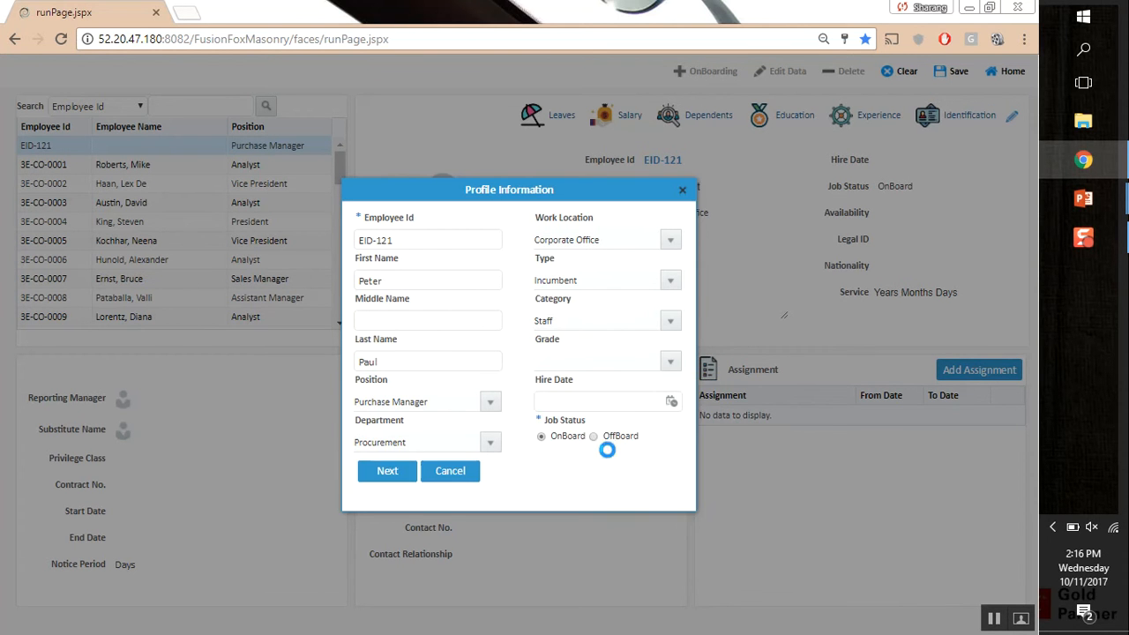
{"action": "left_click", "coordinate": [671, 403]}
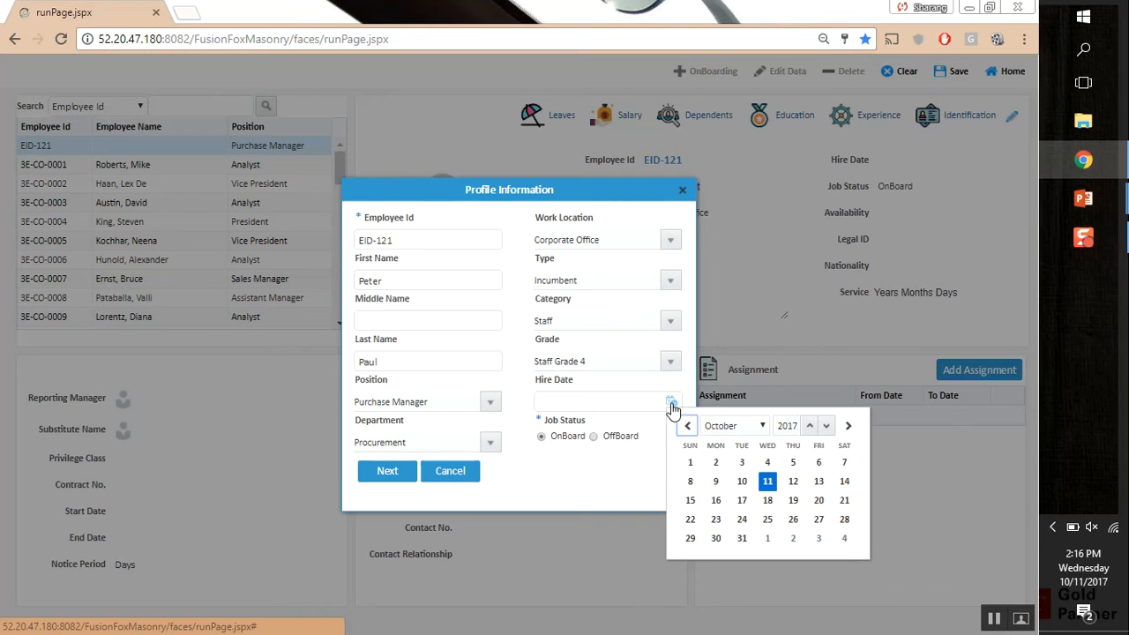
{"action": "left_click", "coordinate": [767, 480]}
{"action": "left_click", "coordinate": [396, 471]}
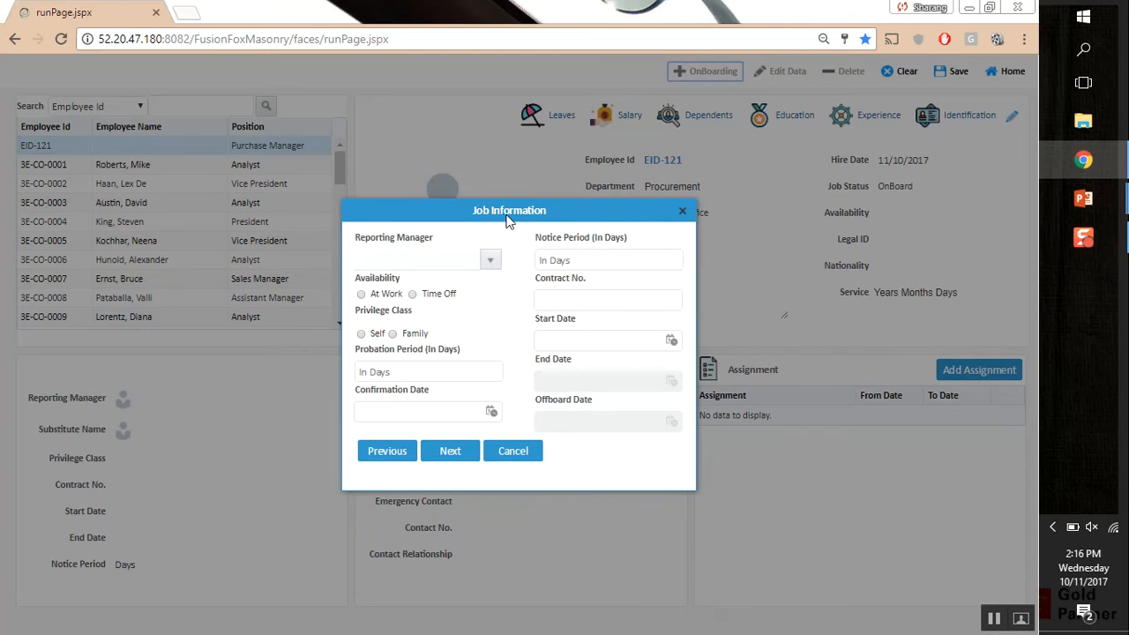
Choose the reporting manager, mark the employee as at work, and enter a 90-day probation
{"action": "left_click", "coordinate": [491, 260]}
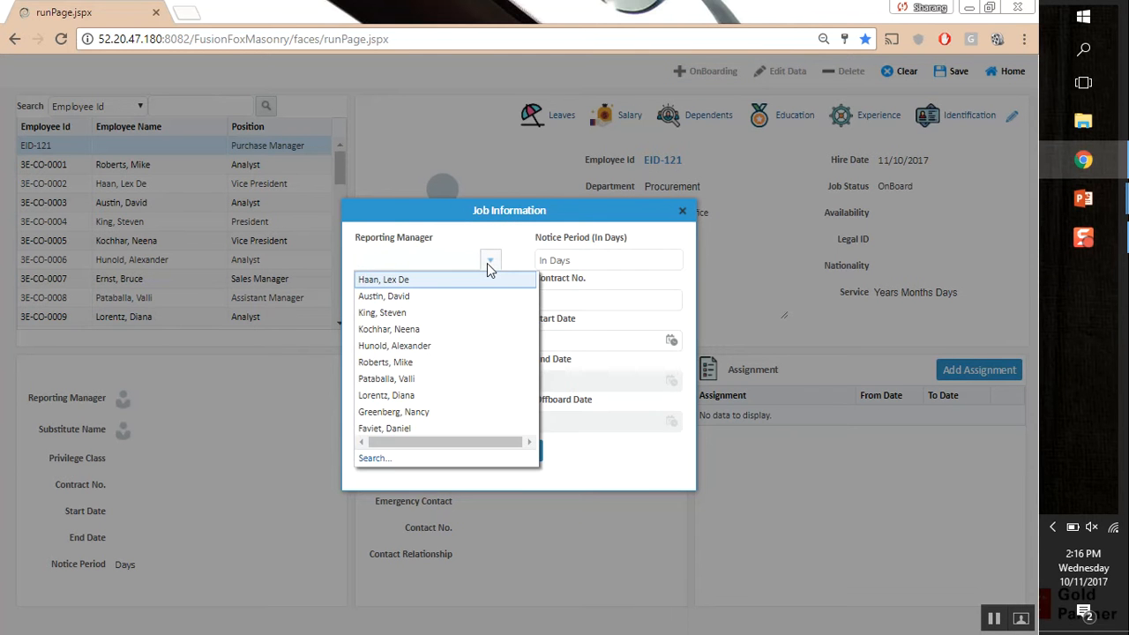
{"action": "left_click", "coordinate": [420, 312]}
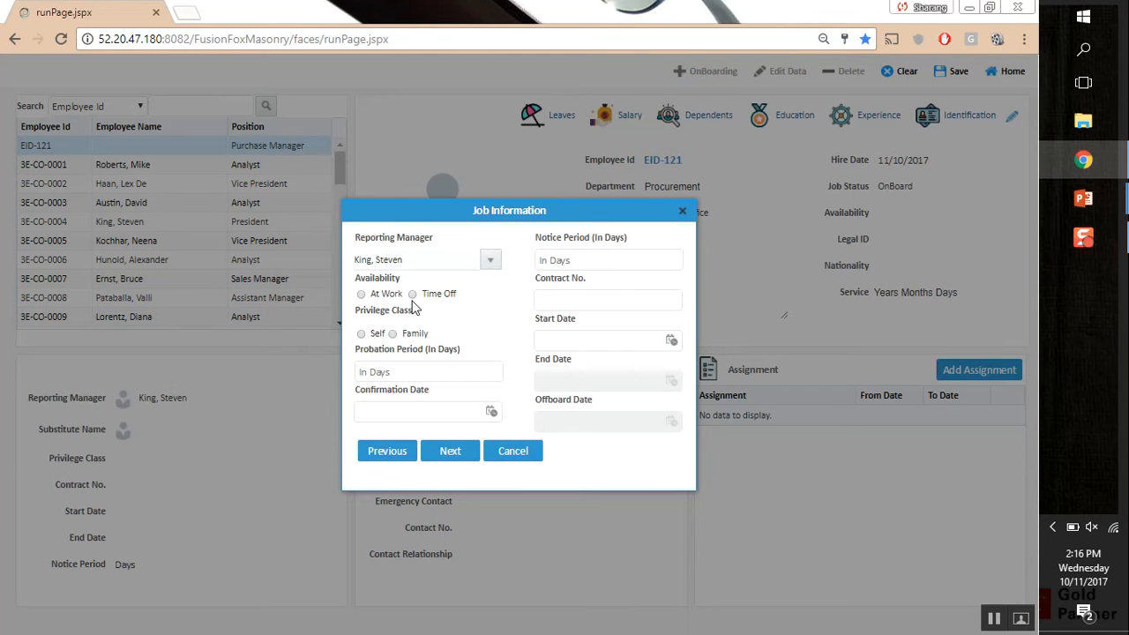
{"action": "left_click", "coordinate": [363, 295]}
{"action": "left_click", "coordinate": [438, 369]}
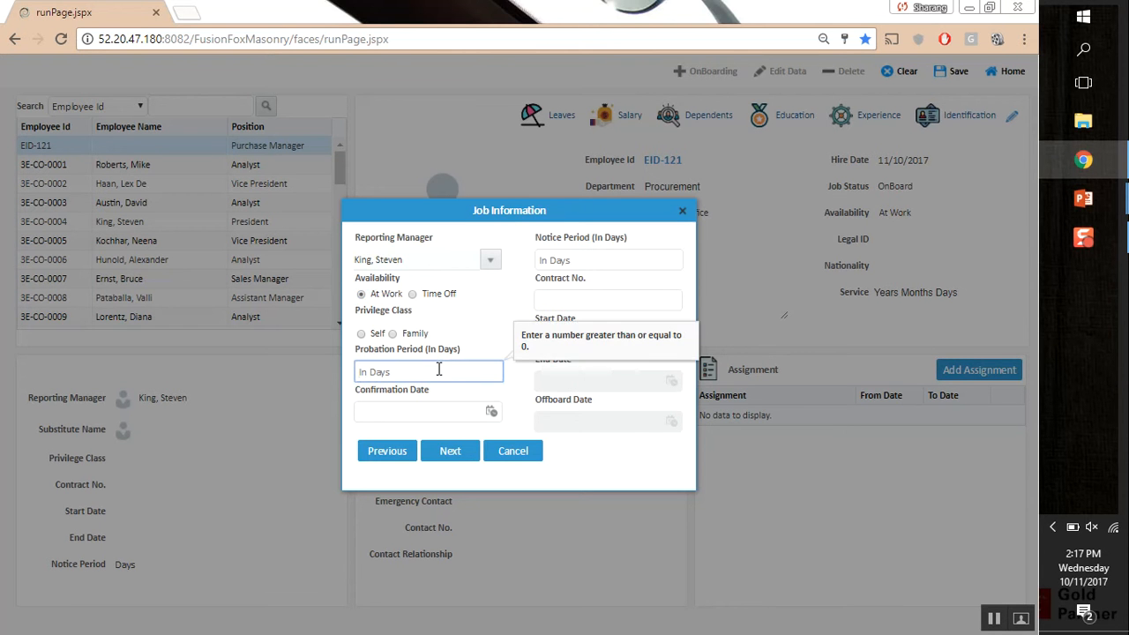
{"action": "type", "text": "90"}
{"action": "left_click", "coordinate": [508, 410]}
Set the confirmation date to 11/1/2018 and the notice period to 45 days
{"action": "left_click", "coordinate": [491, 414]}
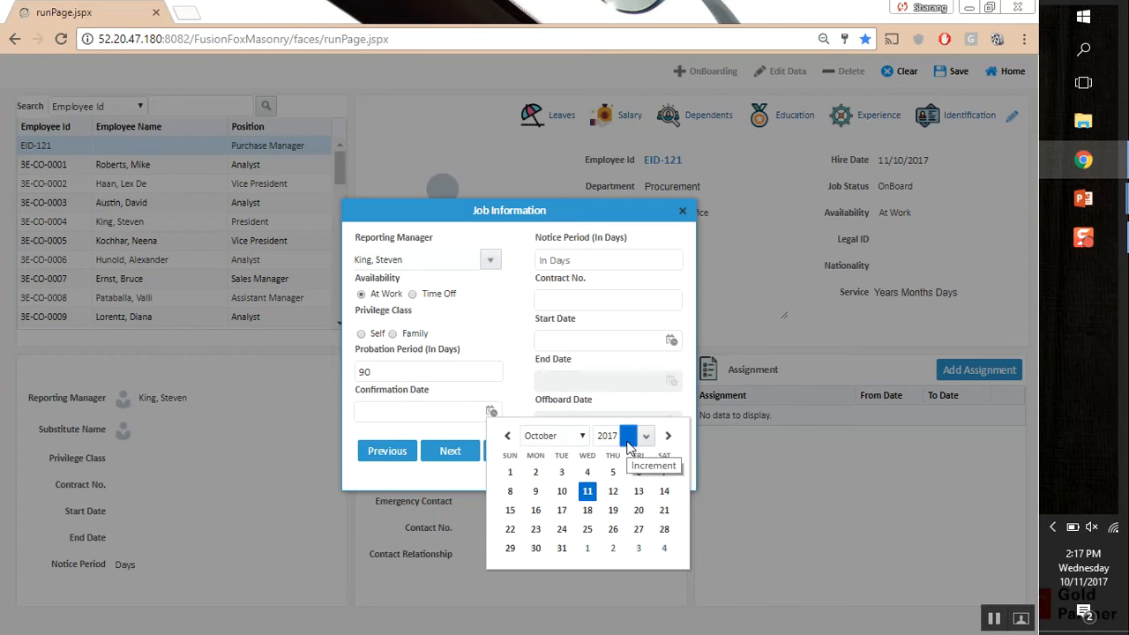
{"action": "left_click", "coordinate": [628, 435]}
{"action": "left_click", "coordinate": [550, 435]}
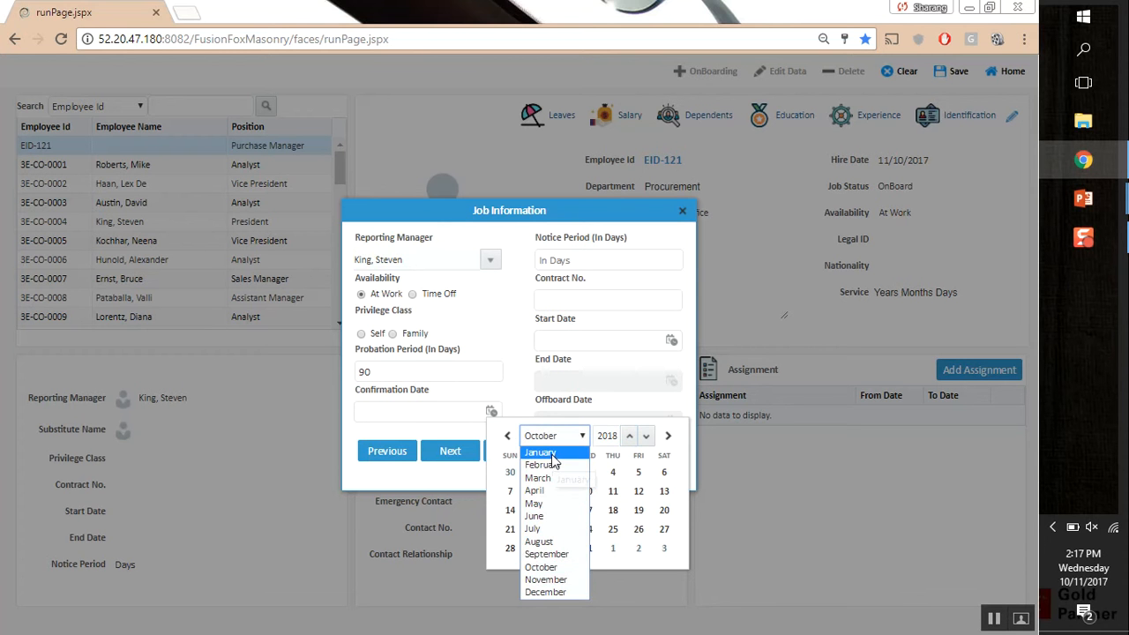
{"action": "left_click", "coordinate": [558, 455]}
{"action": "left_click", "coordinate": [613, 491]}
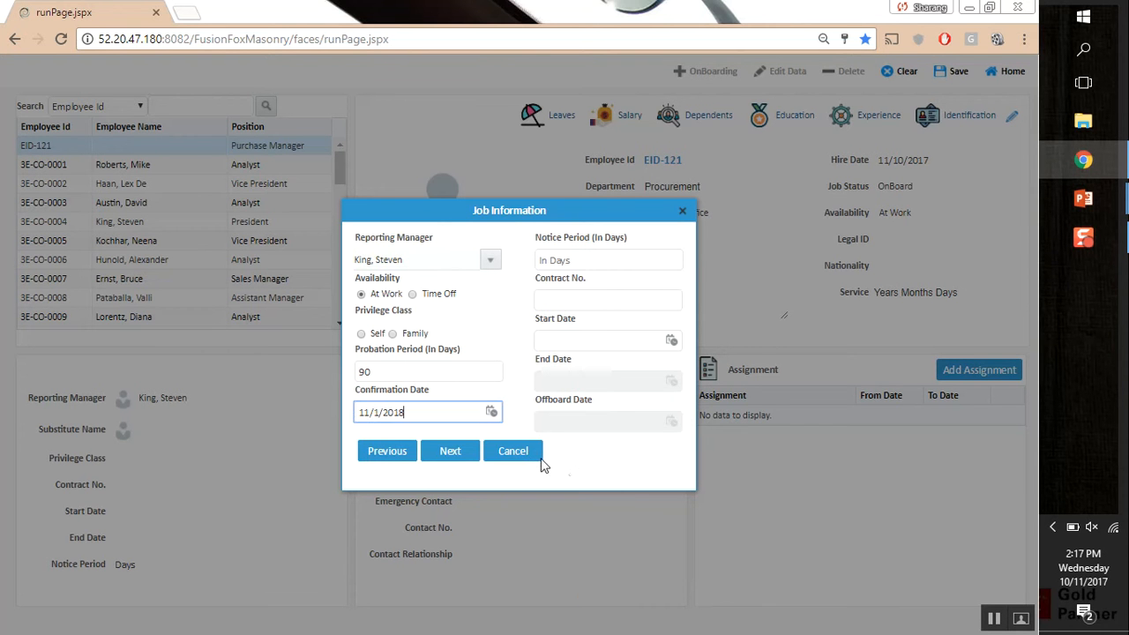
{"action": "left_click", "coordinate": [612, 261]}
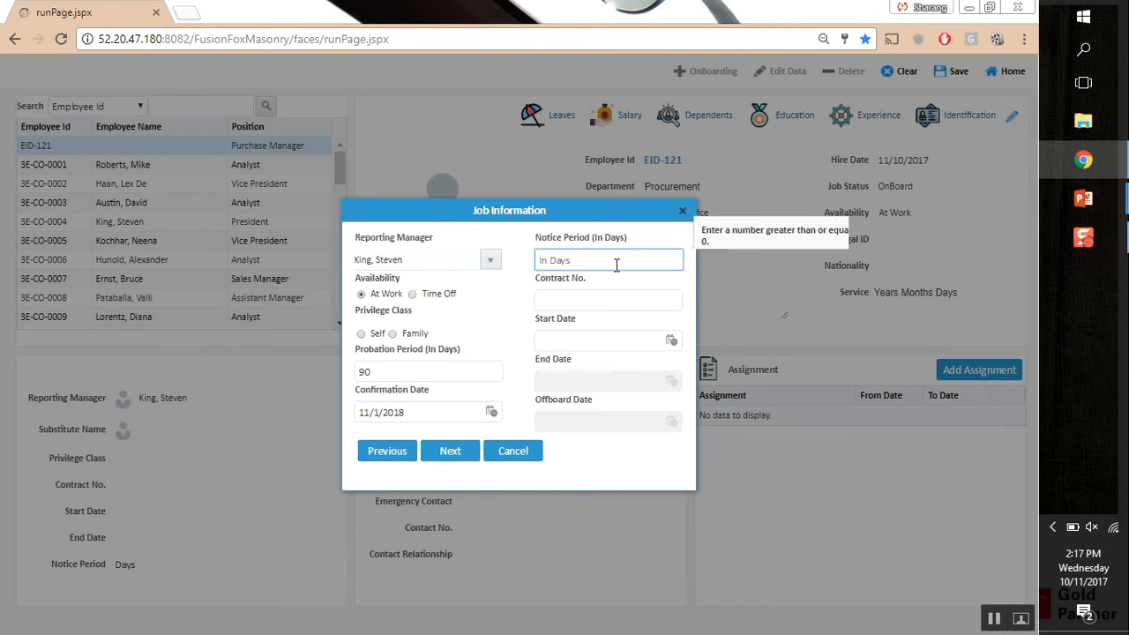
{"action": "type", "text": "45"}
{"action": "left_click", "coordinate": [536, 297]}
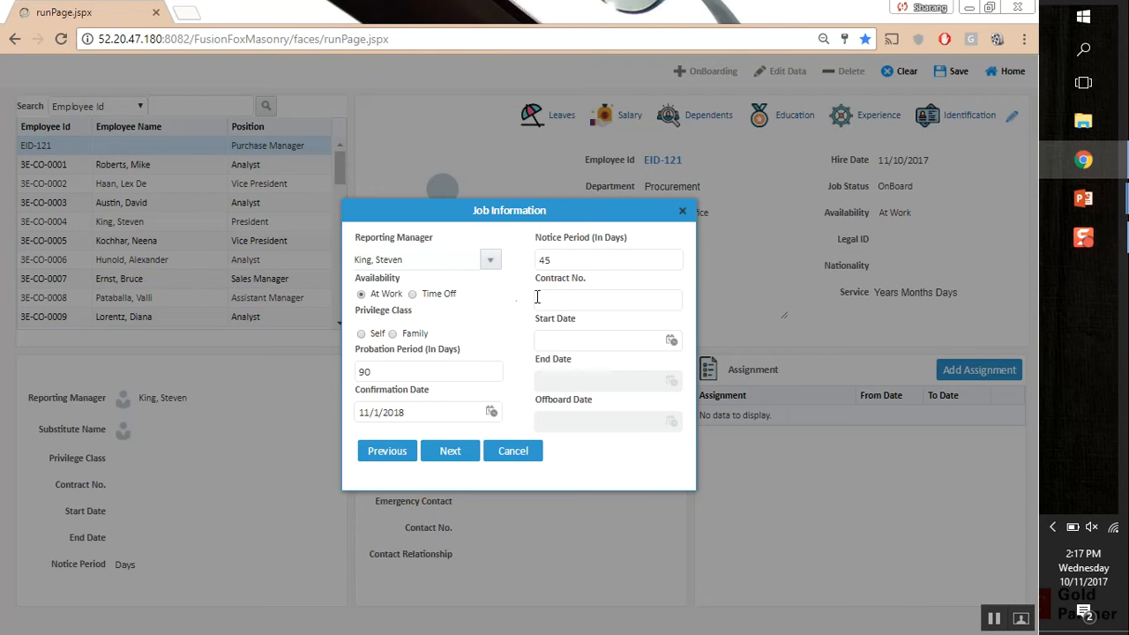
{"action": "left_click", "coordinate": [574, 300]}
Set the contract start date to 11/10/2017 and end date to 11/10/2019
{"action": "left_click", "coordinate": [671, 340]}
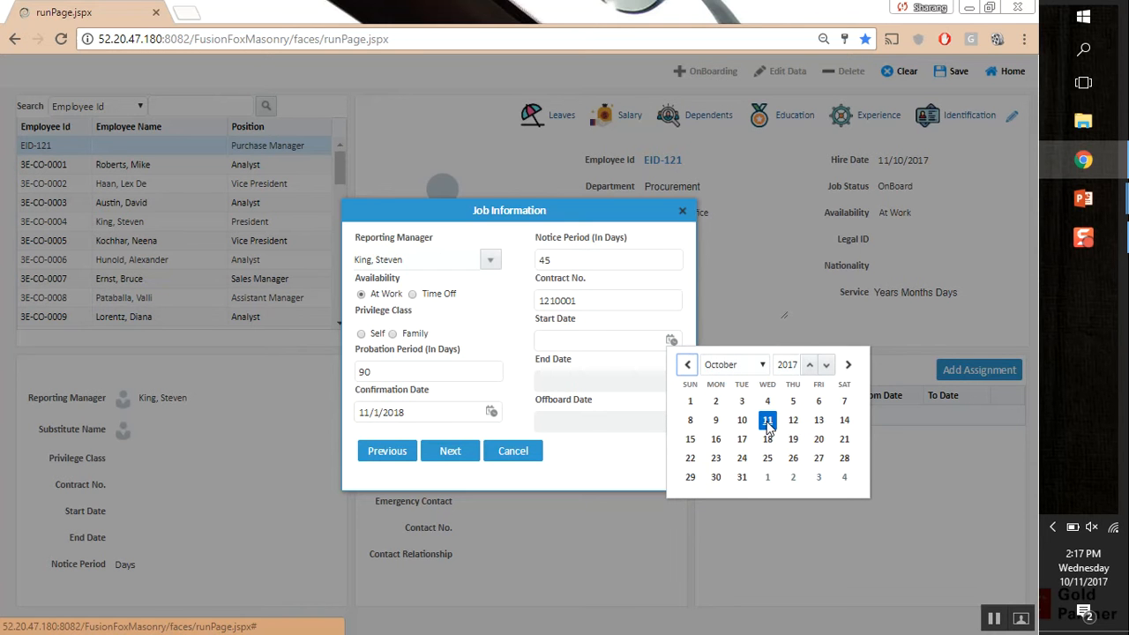
{"action": "left_click", "coordinate": [765, 369]}
{"action": "left_click", "coordinate": [764, 368]}
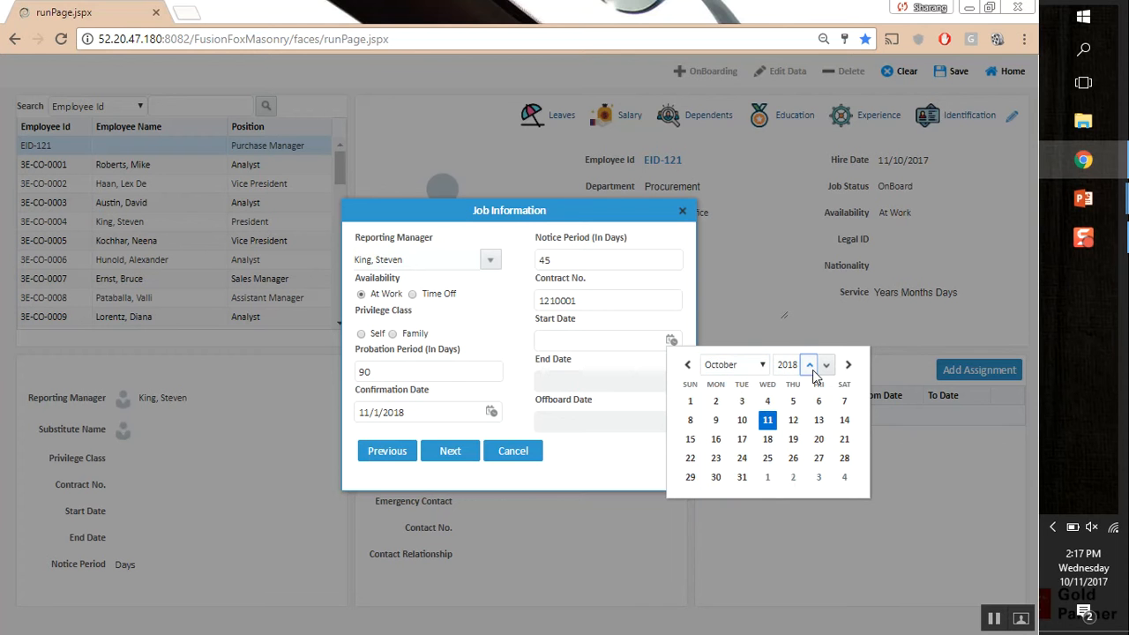
{"action": "left_click", "coordinate": [812, 369]}
{"action": "left_click", "coordinate": [747, 371]}
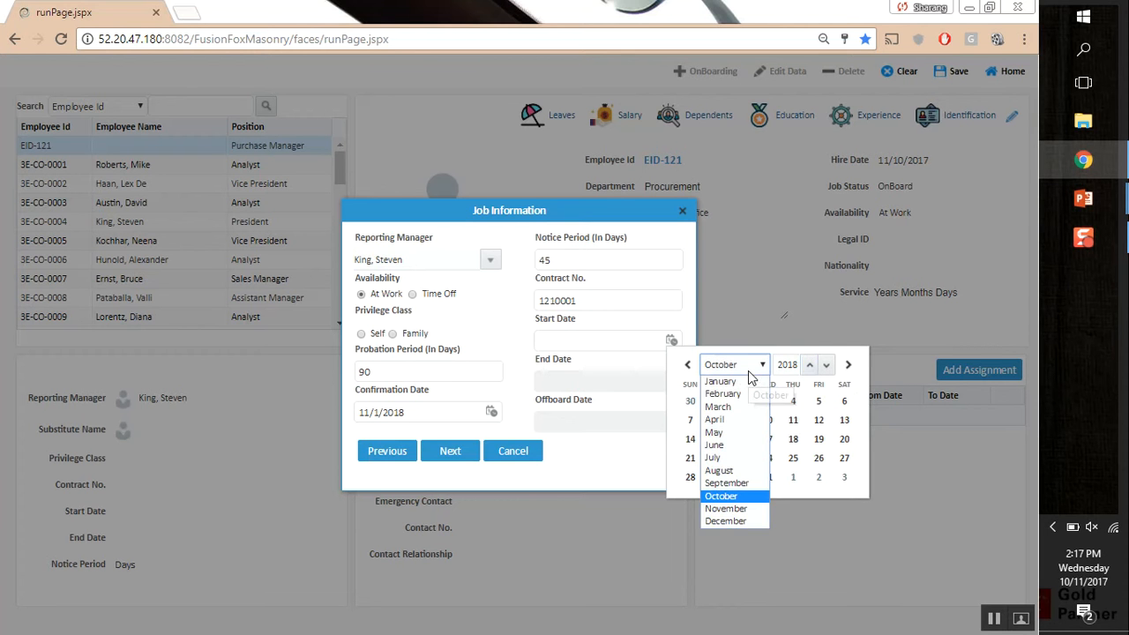
{"action": "left_click", "coordinate": [825, 364]}
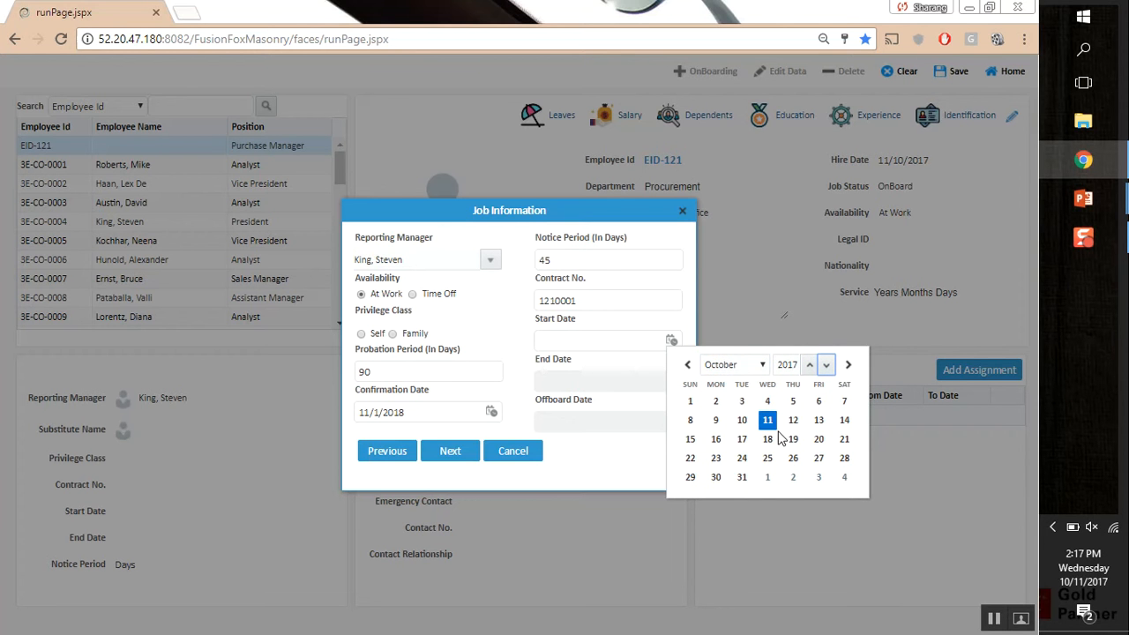
{"action": "left_click", "coordinate": [767, 420]}
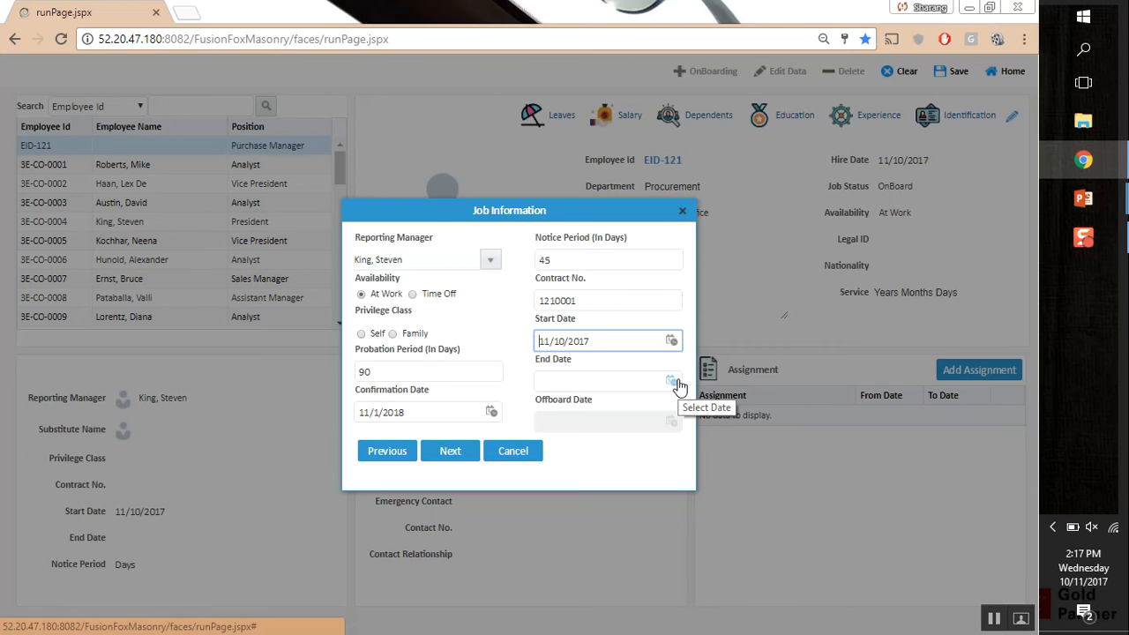
{"action": "left_click", "coordinate": [673, 380]}
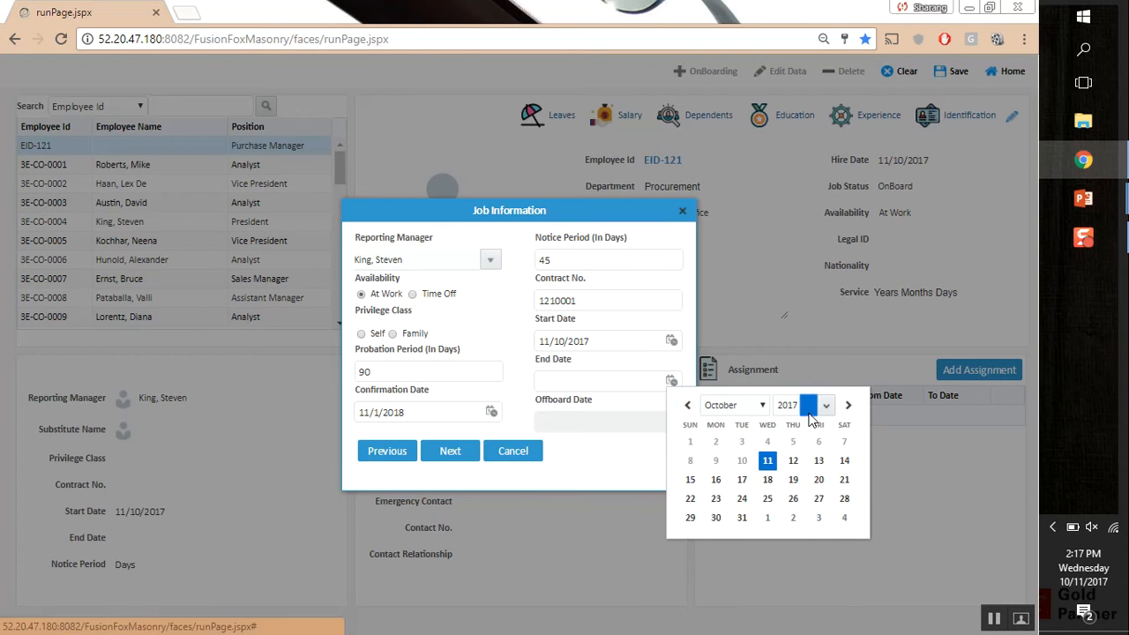
{"action": "left_click", "coordinate": [808, 407]}
{"action": "left_click", "coordinate": [809, 405]}
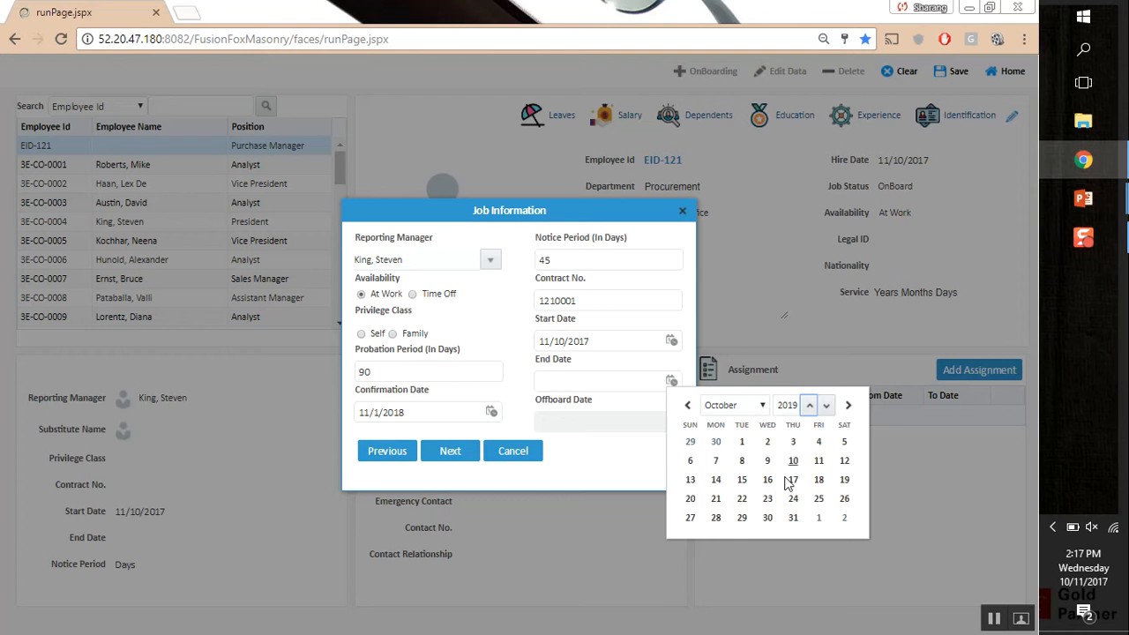
{"action": "left_click", "coordinate": [817, 465]}
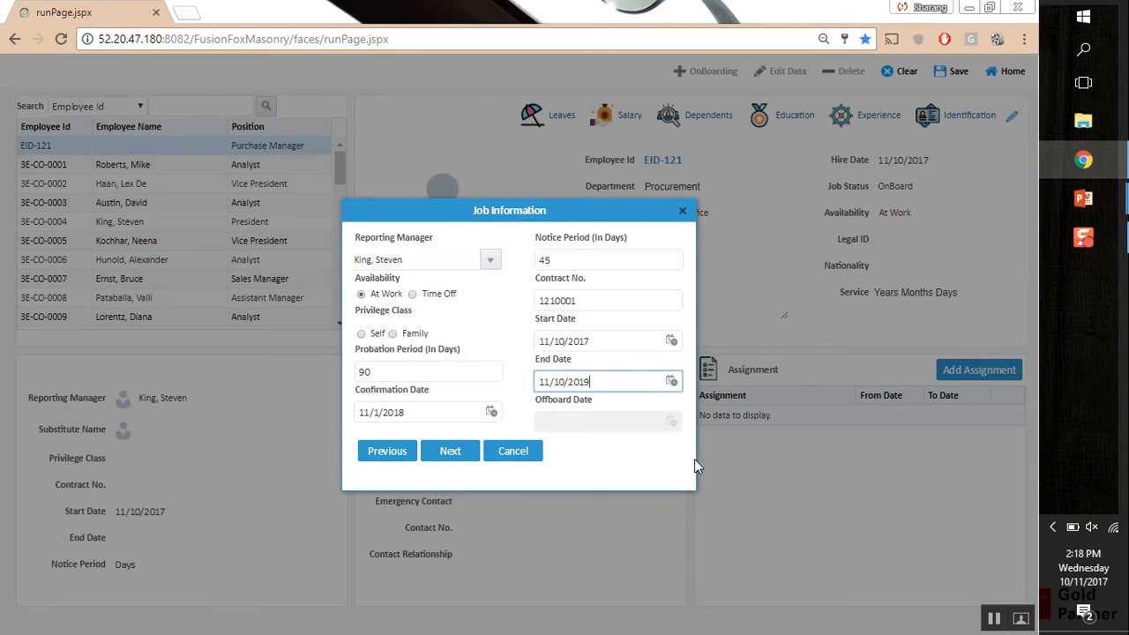
Enter the mobile number, fix the e-mail domain to telecom.sa, and add home phone and address
{"action": "left_click", "coordinate": [466, 445]}
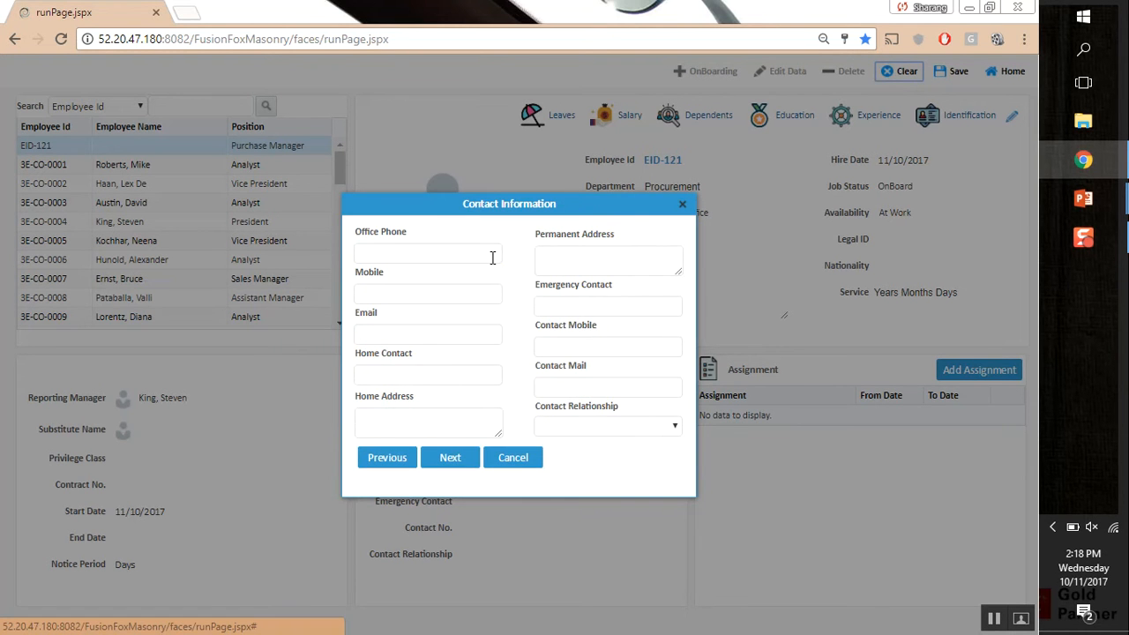
{"action": "left_click", "coordinate": [452, 257]}
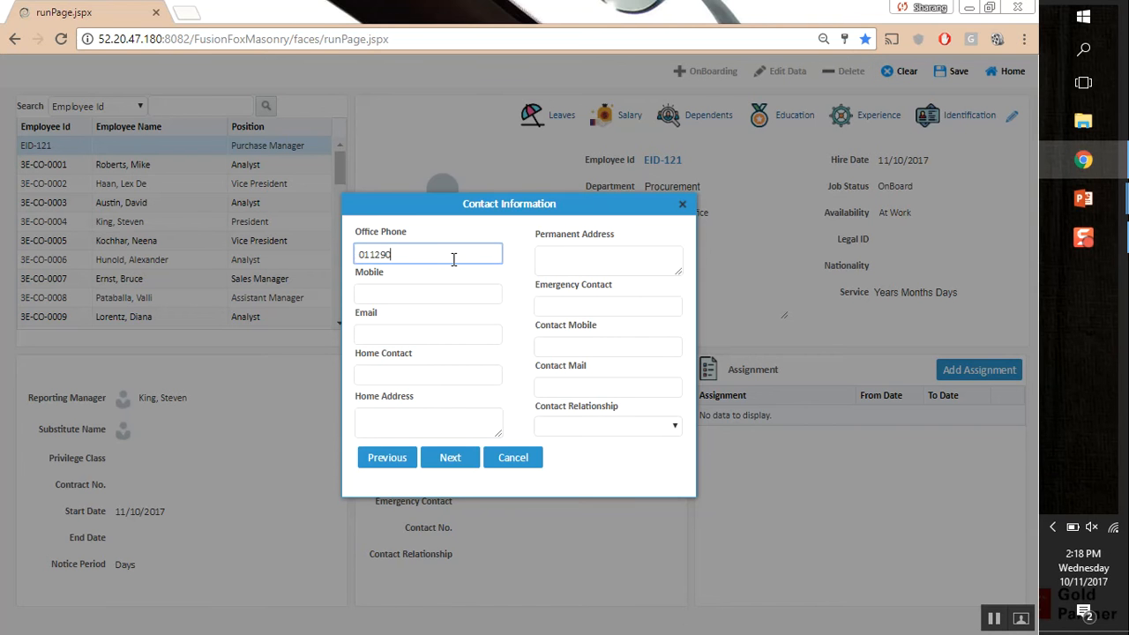
{"action": "key", "text": "Tab"}
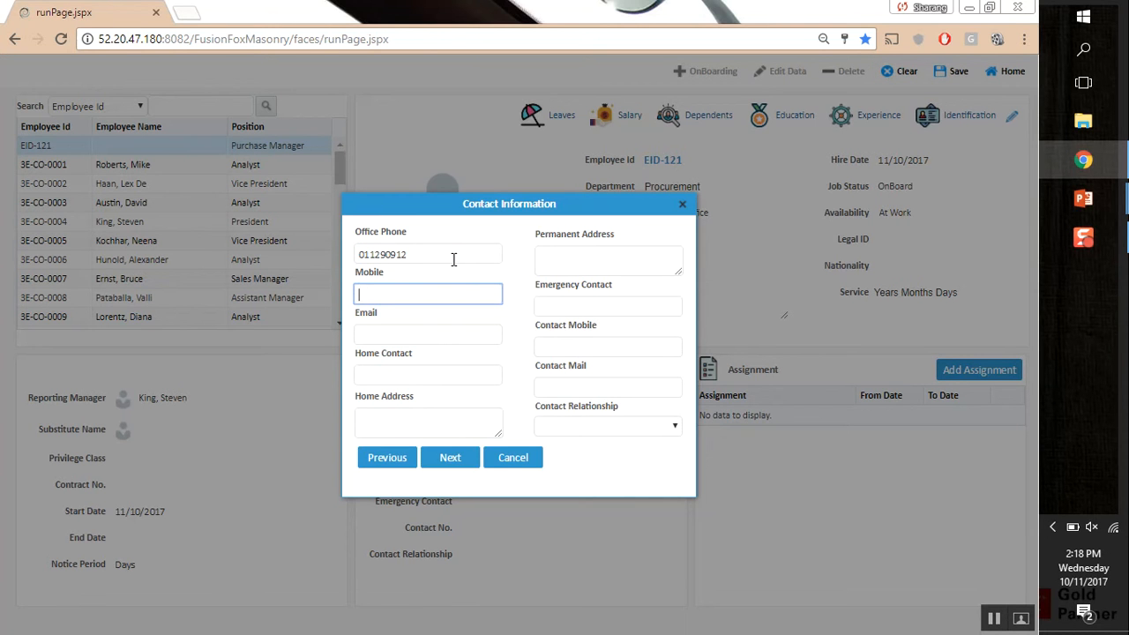
{"action": "key", "text": "Tab"}
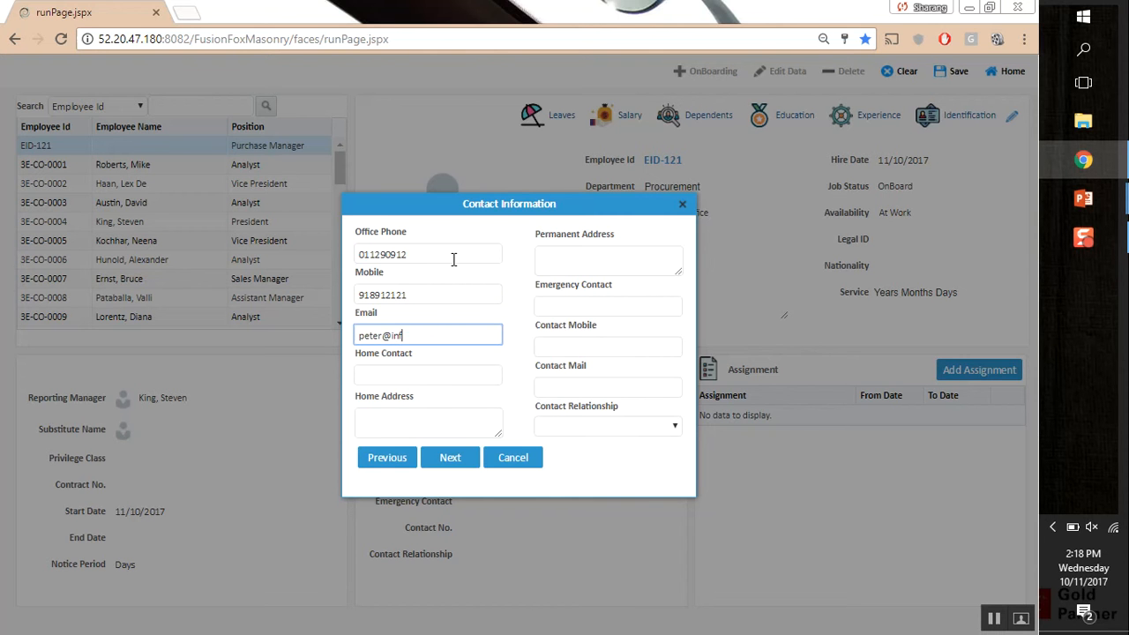
{"action": "key", "text": "ctrl+shift+Left"}
{"action": "key", "text": "Tab"}
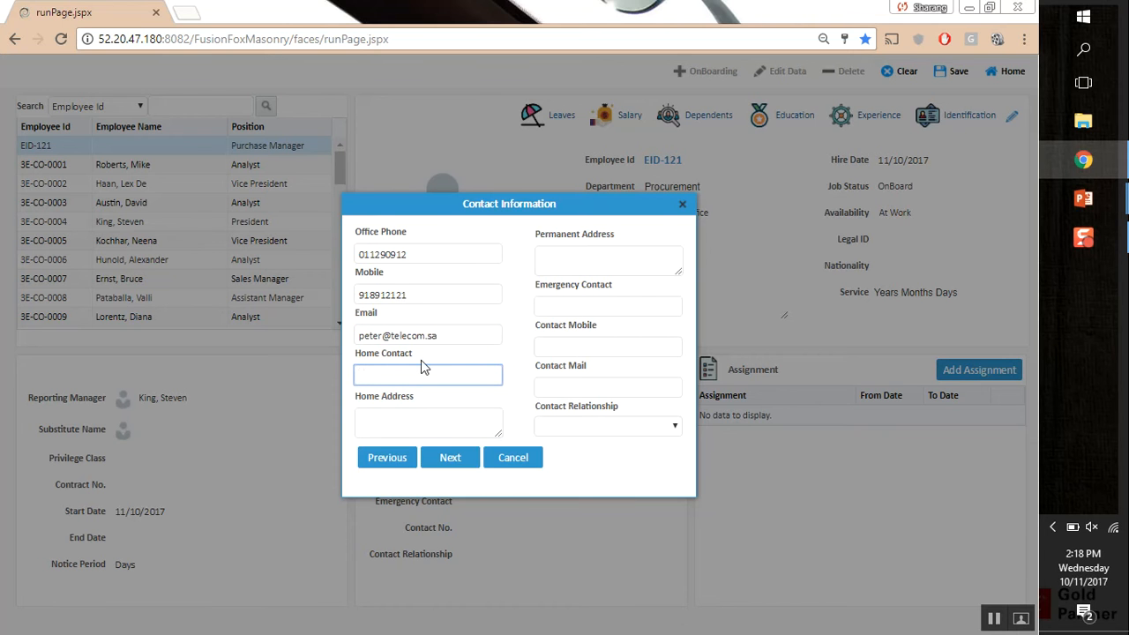
{"action": "key", "text": "Tab"}
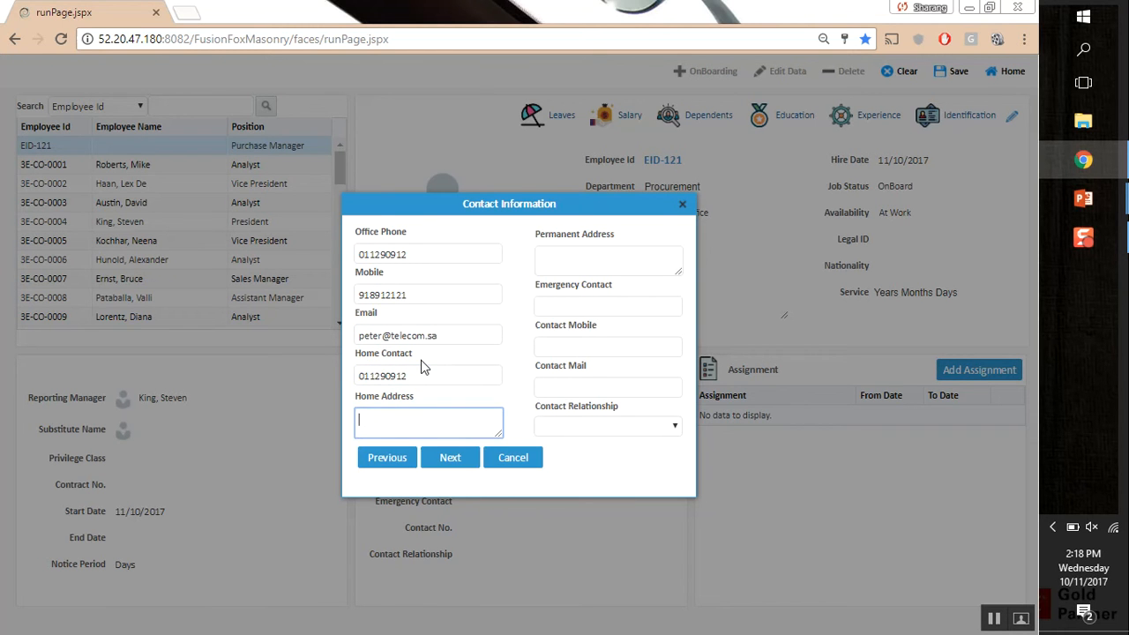
{"action": "key", "text": "BackSpace"}
{"action": "key", "text": "BackSpace"}
{"action": "key", "text": "BackSpace"}
{"action": "key", "text": "BackSpace"}
Fill in the permanent address and an emergency contact's name, mobile and e-mail, relationship Parent
{"action": "left_click", "coordinate": [629, 265]}
{"action": "type", "text": "PErm"}
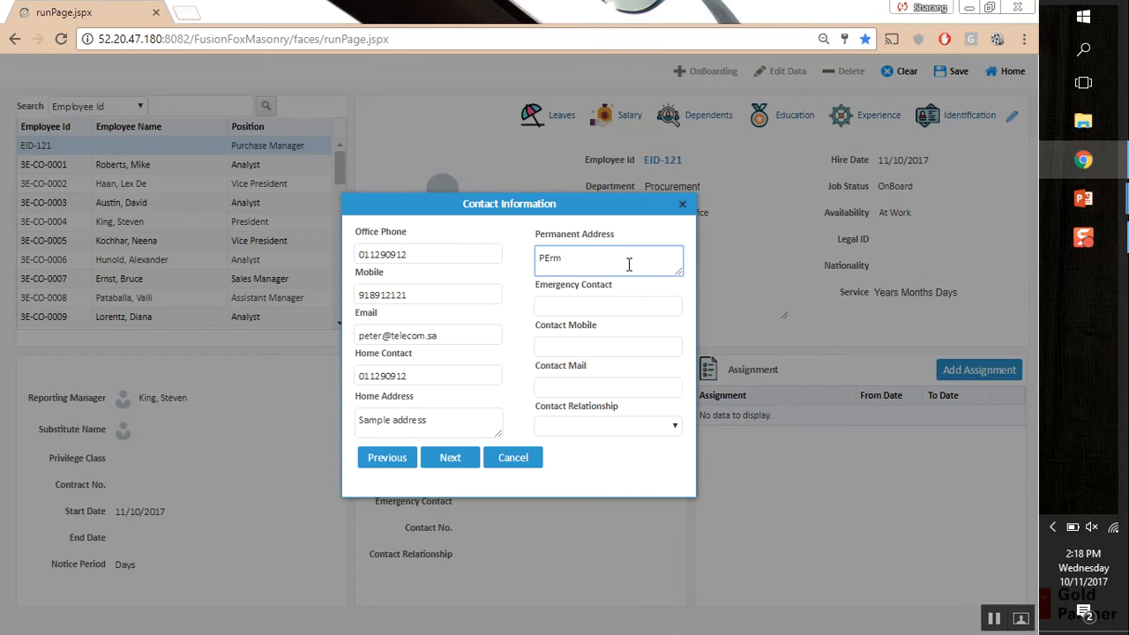
{"action": "key", "text": "BackSpace"}
{"action": "key", "text": "BackSpace"}
{"action": "key", "text": "BackSpace"}
{"action": "key", "text": "BackSpace"}
{"action": "type", "text": "x"}
{"action": "key", "text": "Tab"}
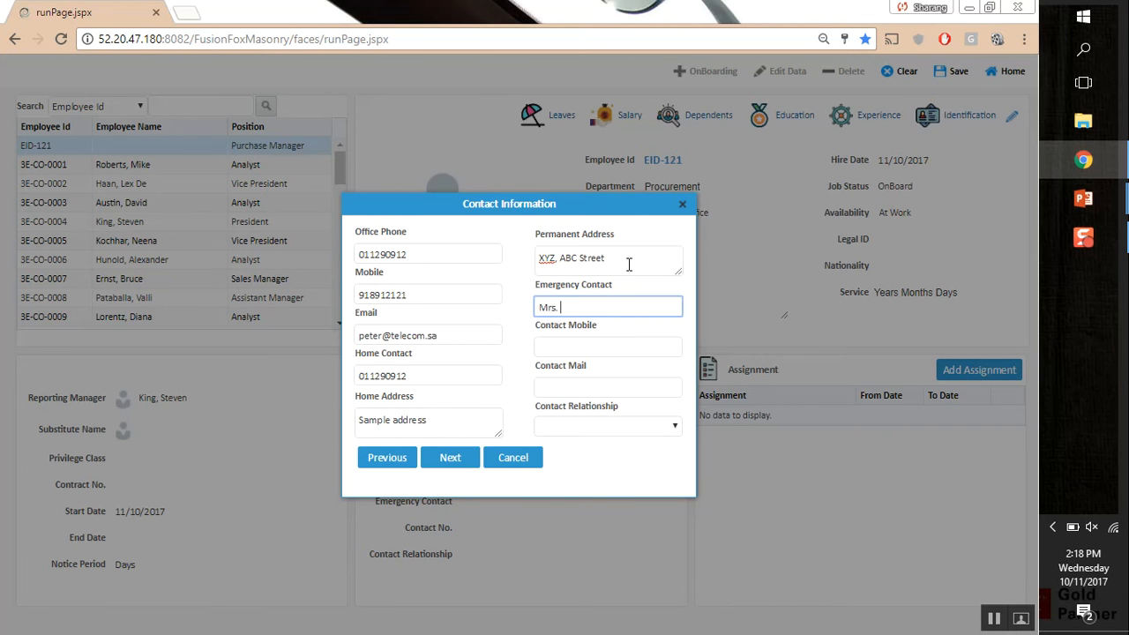
{"action": "type", "text": "Mrs. Simmons"}
{"action": "key", "text": "Tab"}
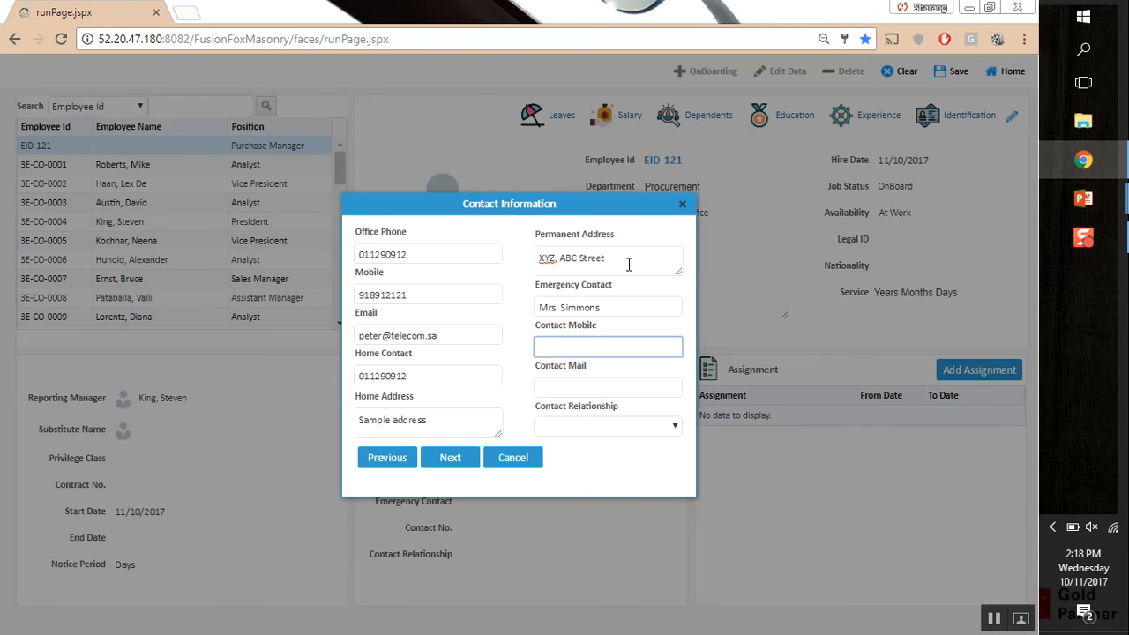
{"action": "type", "text": "05454542"}
{"action": "key", "text": "Tab"}
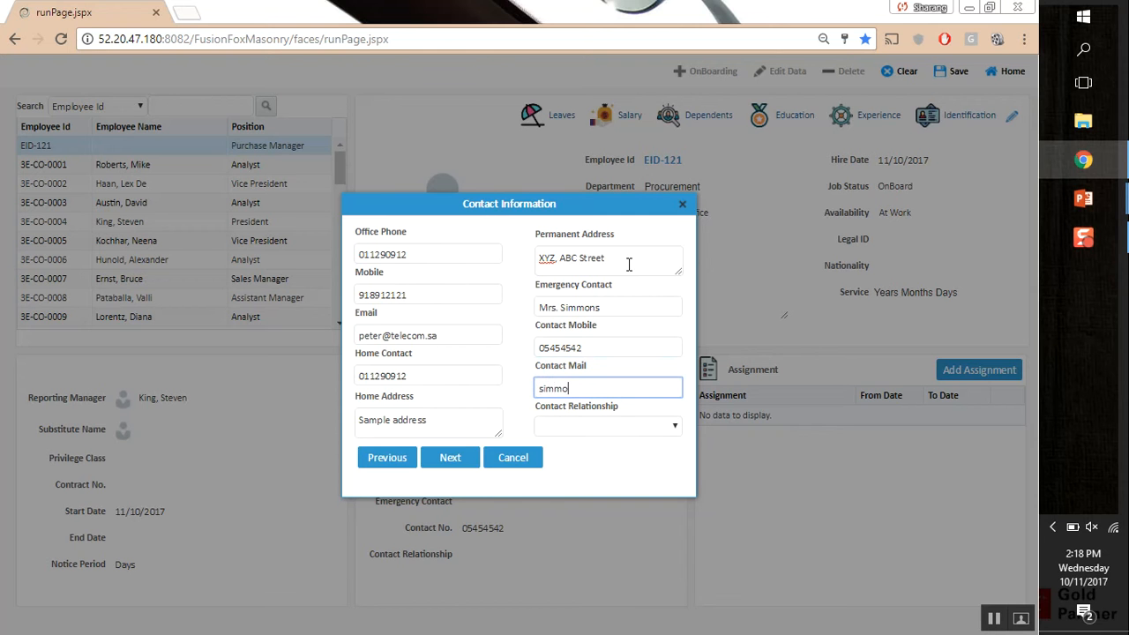
{"action": "left_click", "coordinate": [635, 426]}
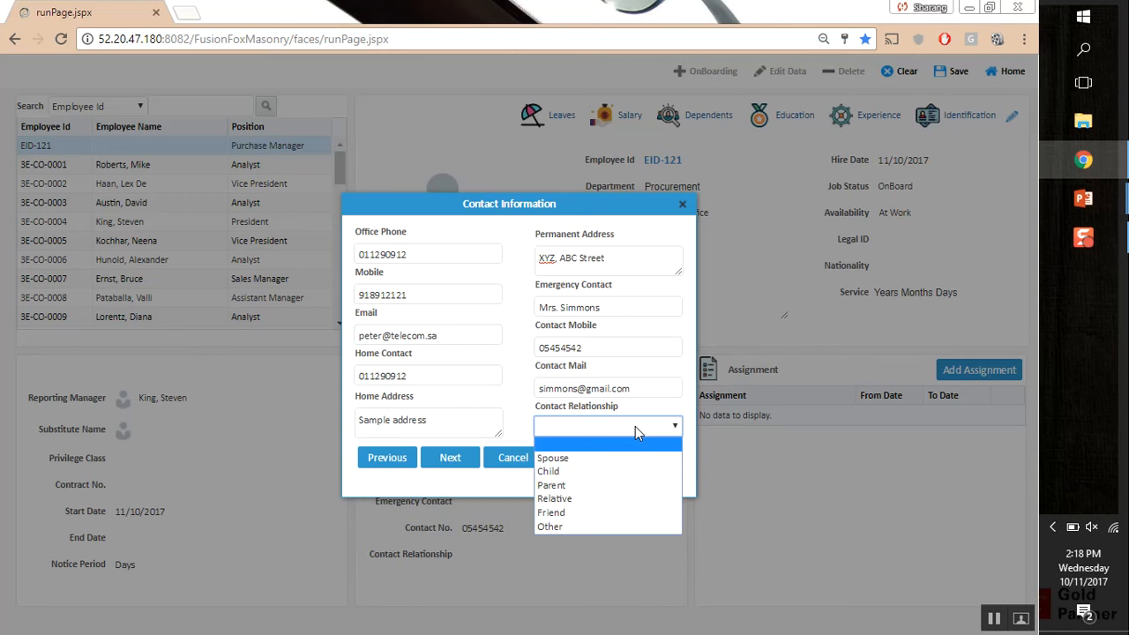
{"action": "left_click", "coordinate": [617, 485]}
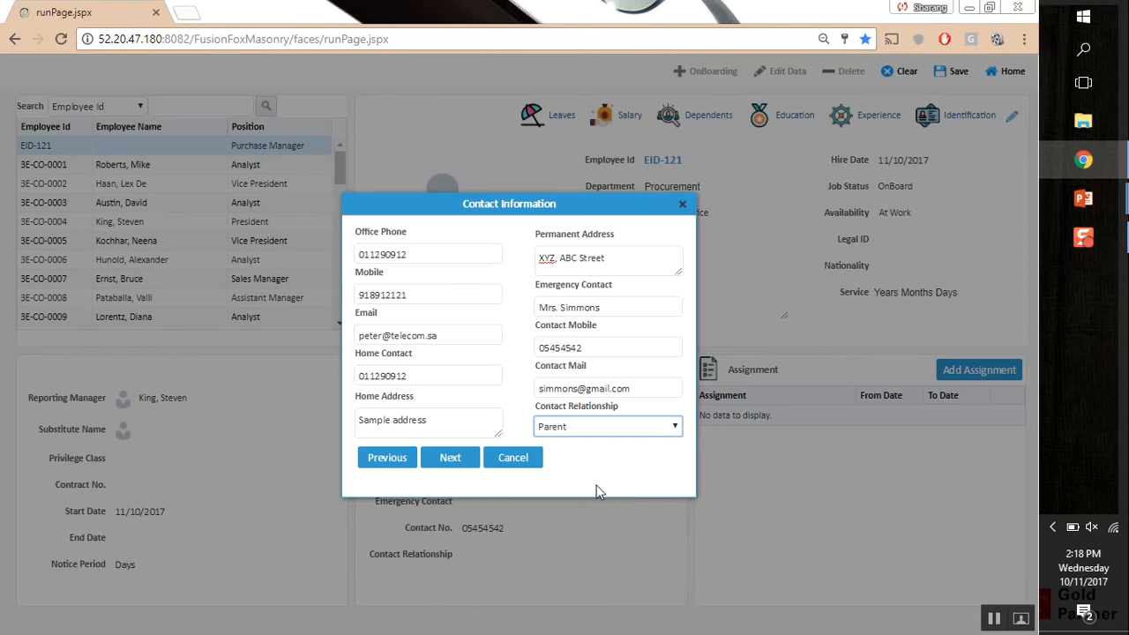
Set nationality to French and the anniversary date to 20/1/1965
{"action": "left_click", "coordinate": [450, 459]}
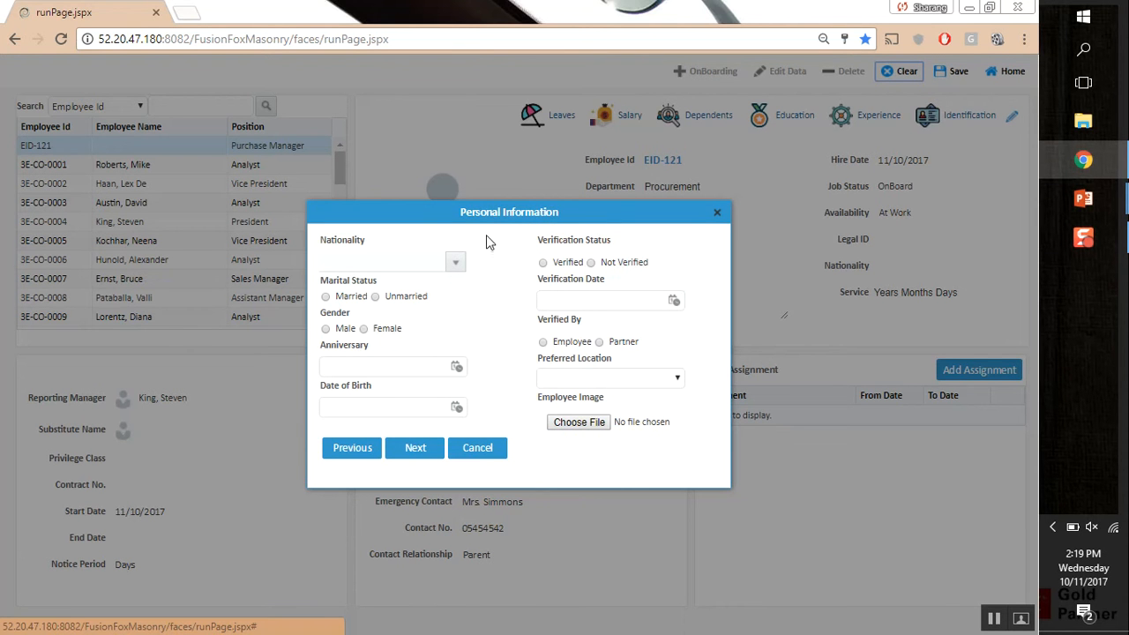
{"action": "left_click", "coordinate": [455, 262]}
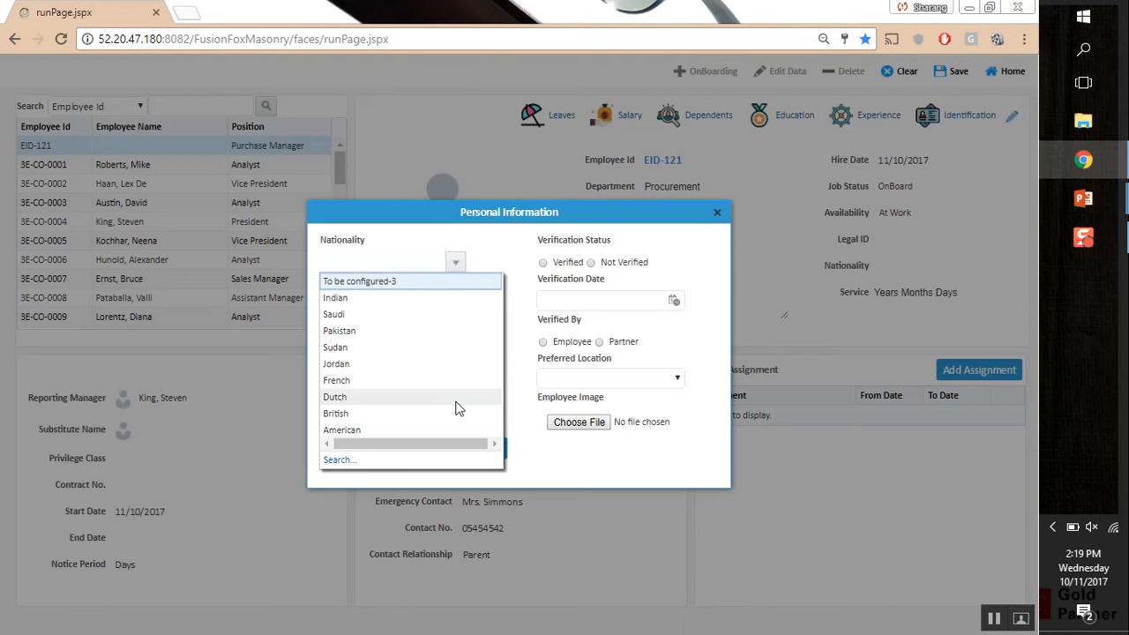
{"action": "left_click", "coordinate": [401, 380]}
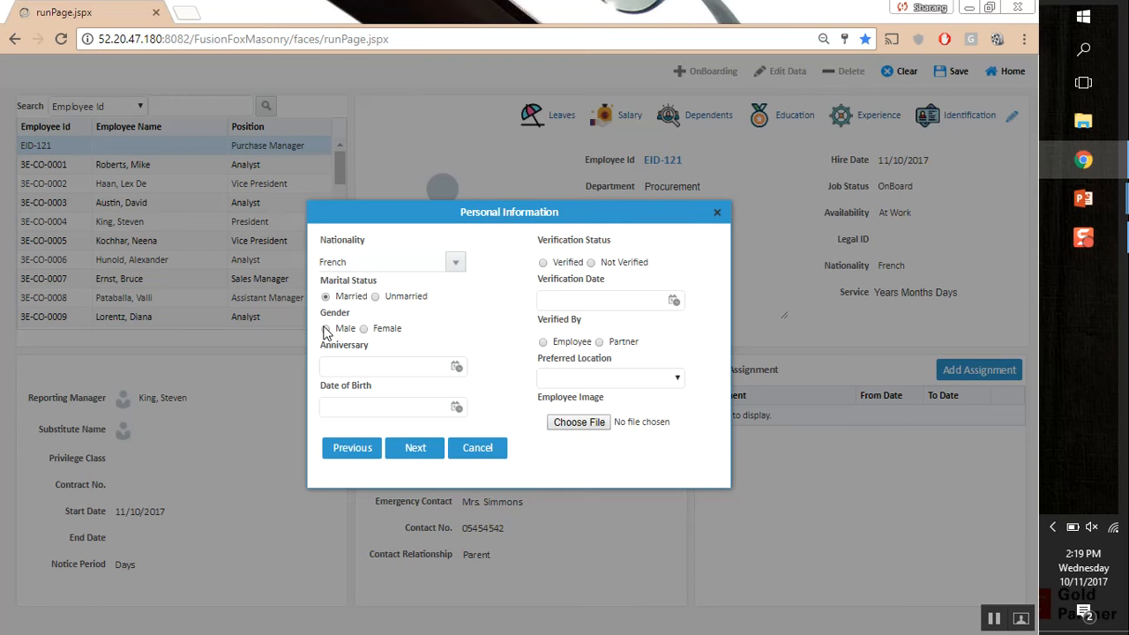
{"action": "left_click", "coordinate": [457, 367]}
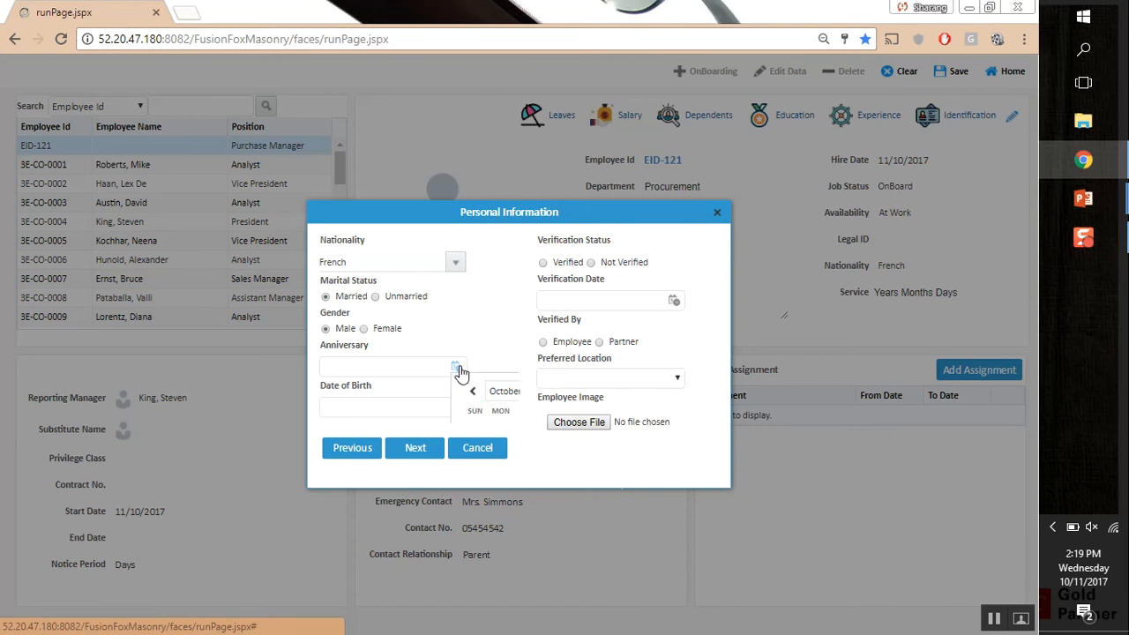
{"action": "double_click", "coordinate": [573, 392]}
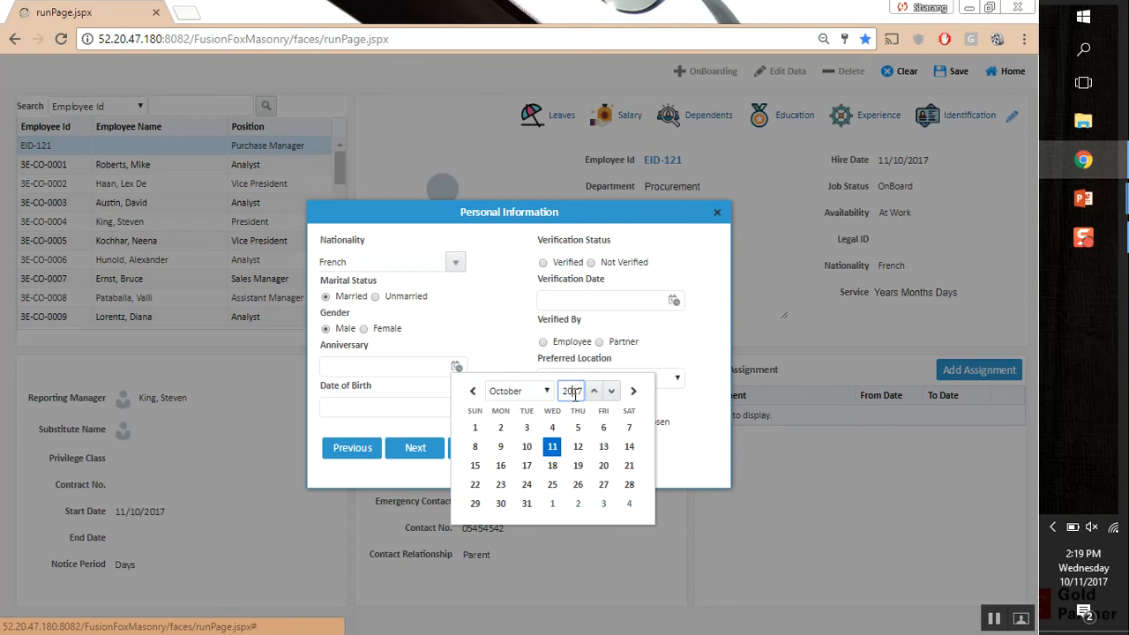
{"action": "type", "text": "19"}
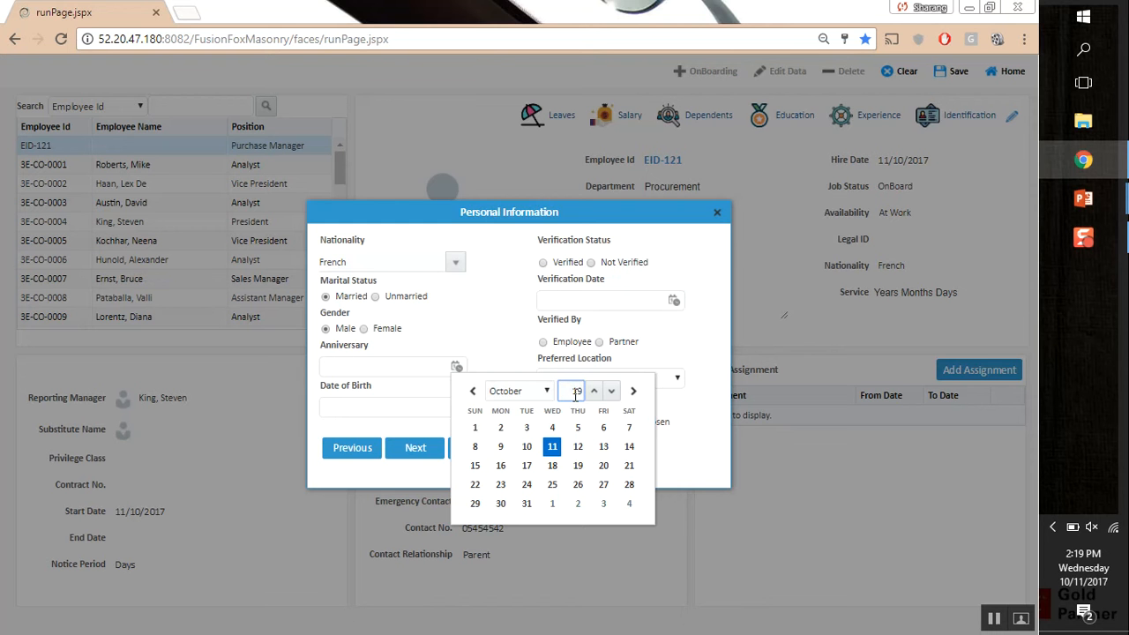
{"action": "type", "text": "65"}
{"action": "left_click", "coordinate": [532, 390]}
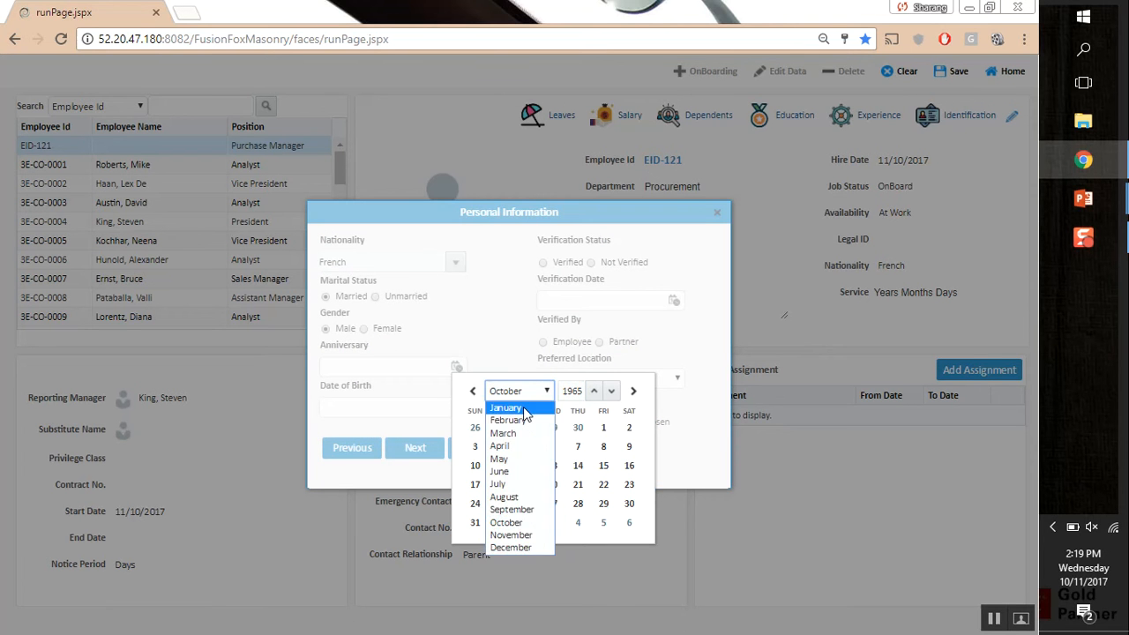
{"action": "left_click", "coordinate": [507, 402]}
{"action": "left_click", "coordinate": [554, 486]}
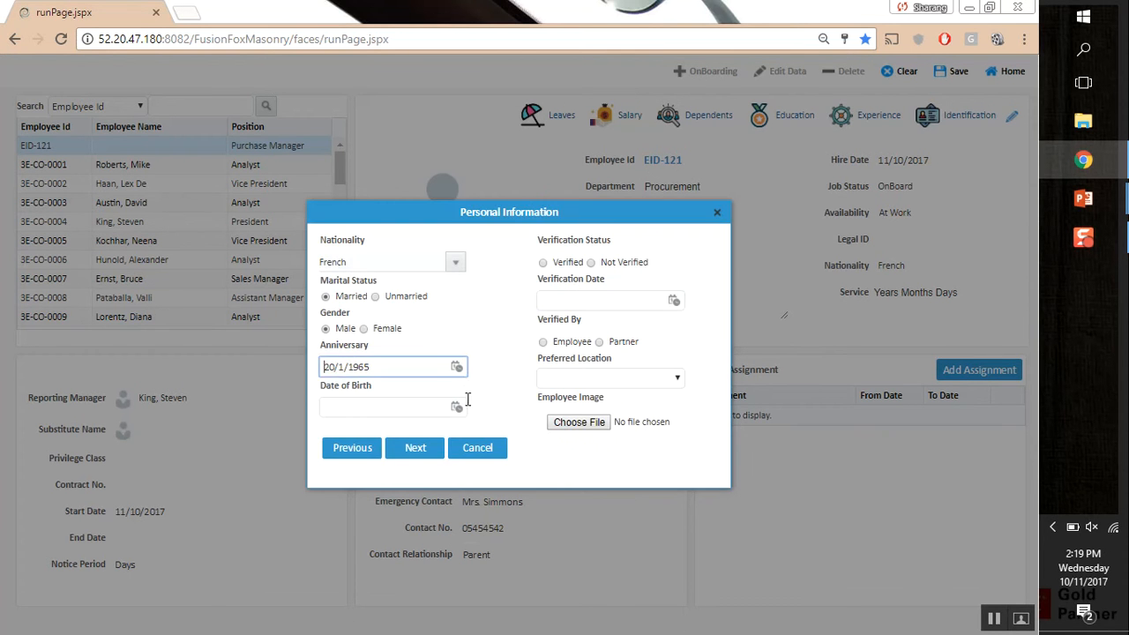
Set the date of birth to 1/3/1945, correcting the mistyped year, and continue
{"action": "left_click", "coordinate": [456, 407]}
{"action": "double_click", "coordinate": [582, 431]}
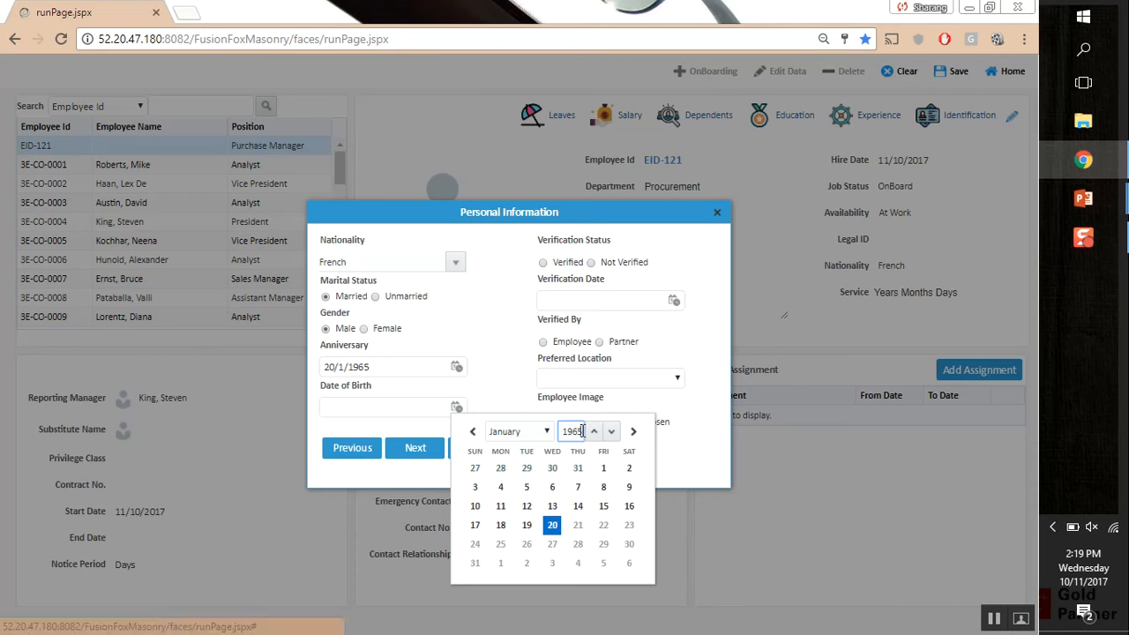
{"action": "type", "text": "2915"}
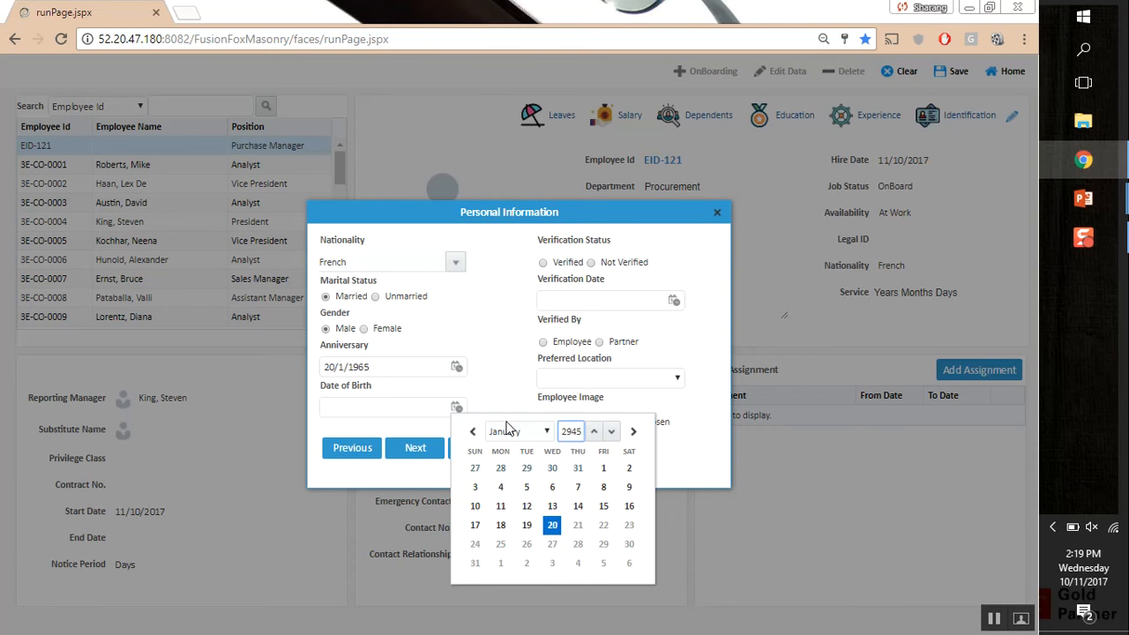
{"action": "left_click", "coordinate": [510, 431]}
{"action": "double_click", "coordinate": [573, 432]}
{"action": "type", "text": "19"}
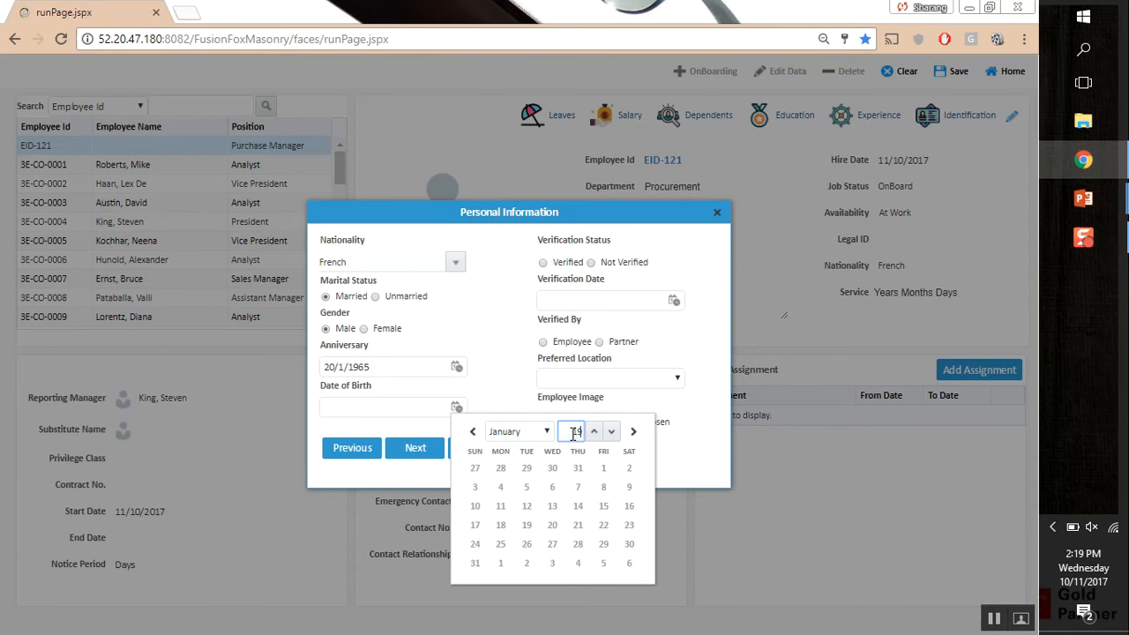
{"action": "type", "text": "45"}
{"action": "left_click", "coordinate": [519, 431]}
{"action": "left_click", "coordinate": [519, 469]}
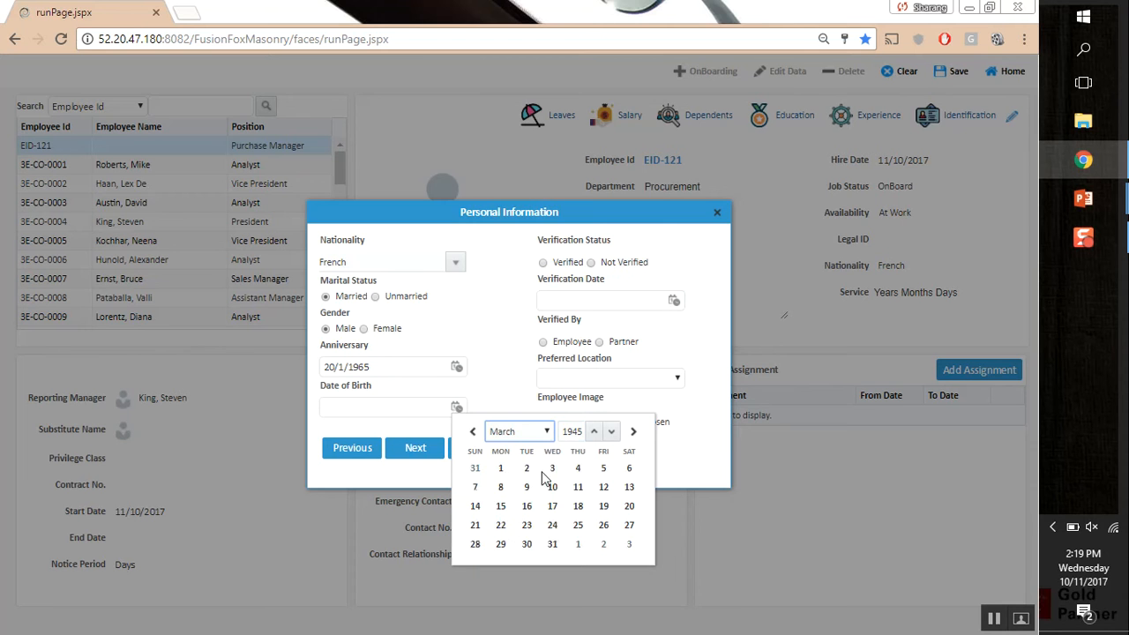
{"action": "left_click", "coordinate": [573, 470]}
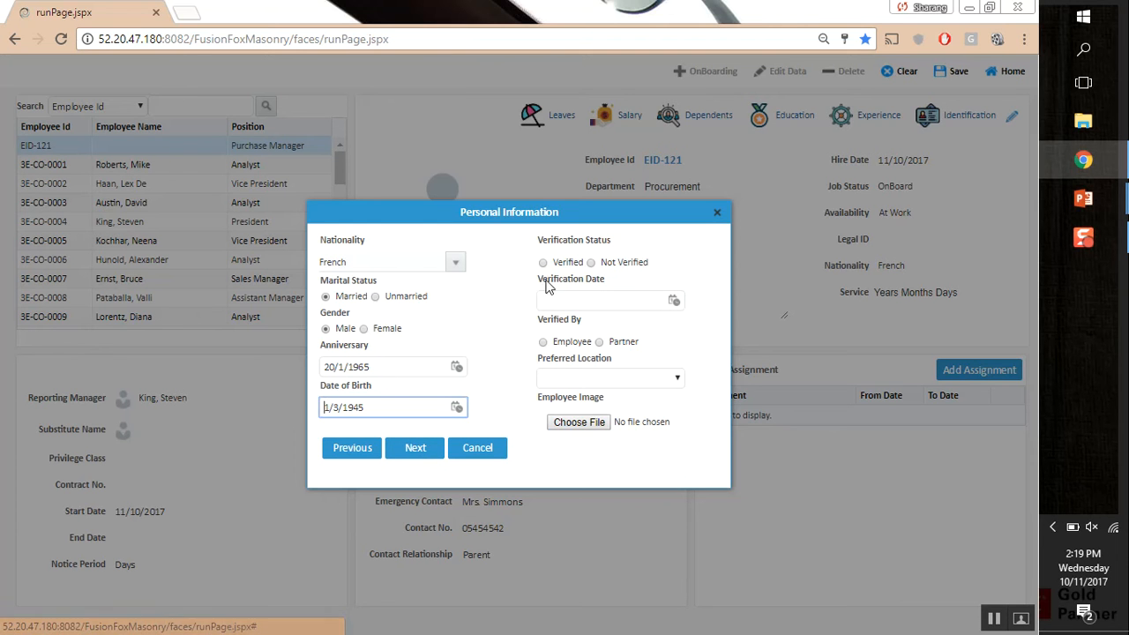
{"action": "left_click", "coordinate": [674, 300]}
{"action": "left_click", "coordinate": [699, 277]}
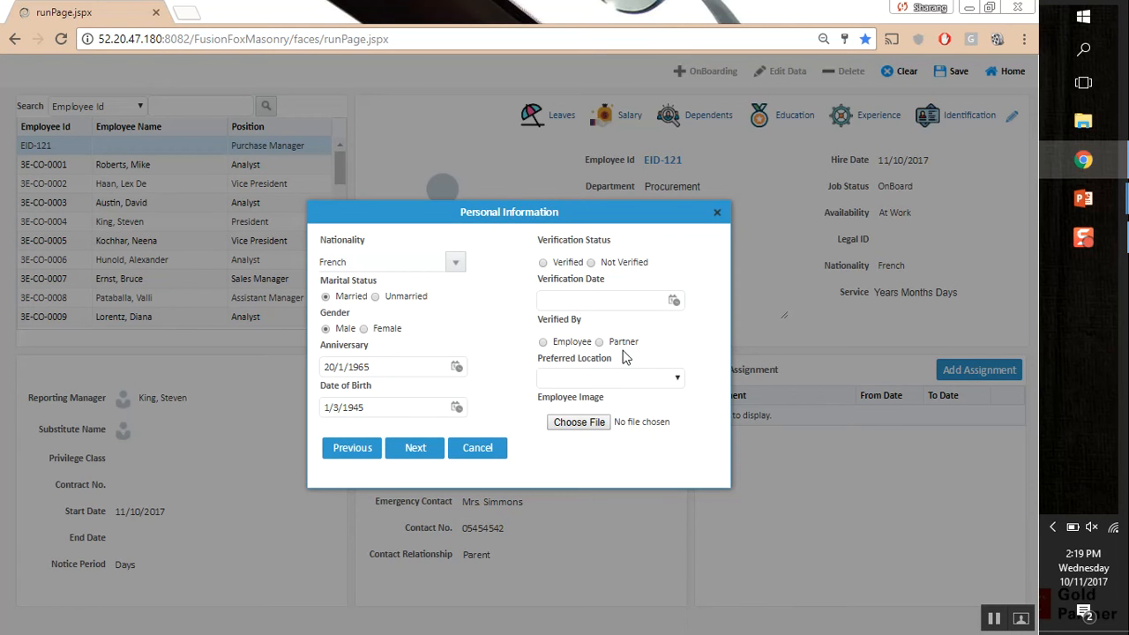
{"action": "left_click", "coordinate": [428, 446]}
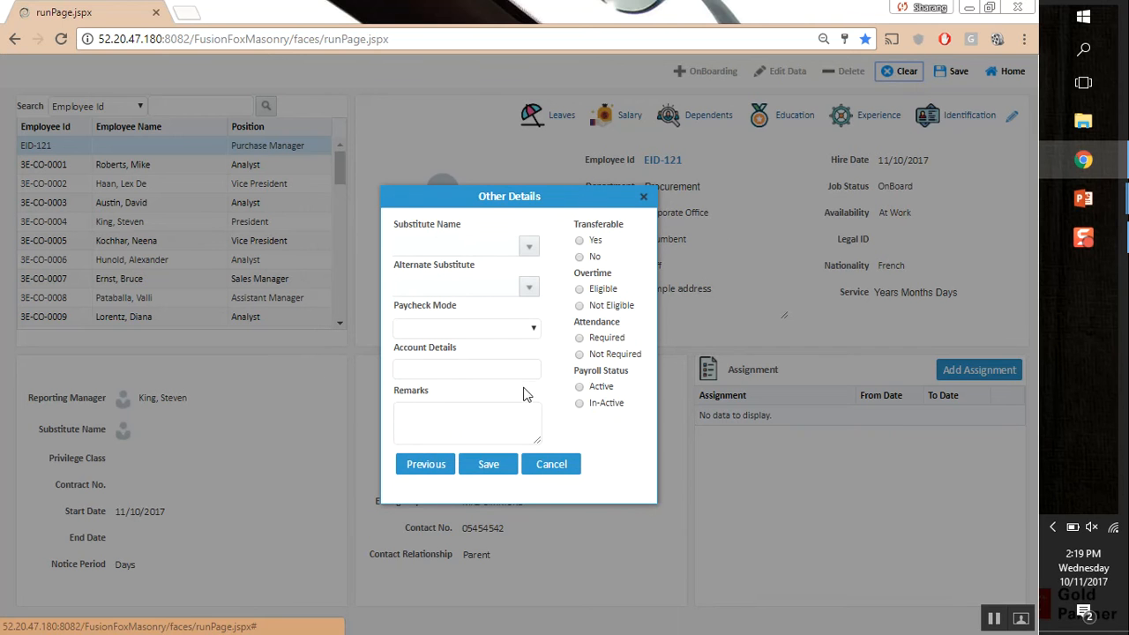
Pick both substitutes, set paycheck mode to Bank with the account number, and add remarks 'Bank of Cana'
{"action": "left_click", "coordinate": [528, 246]}
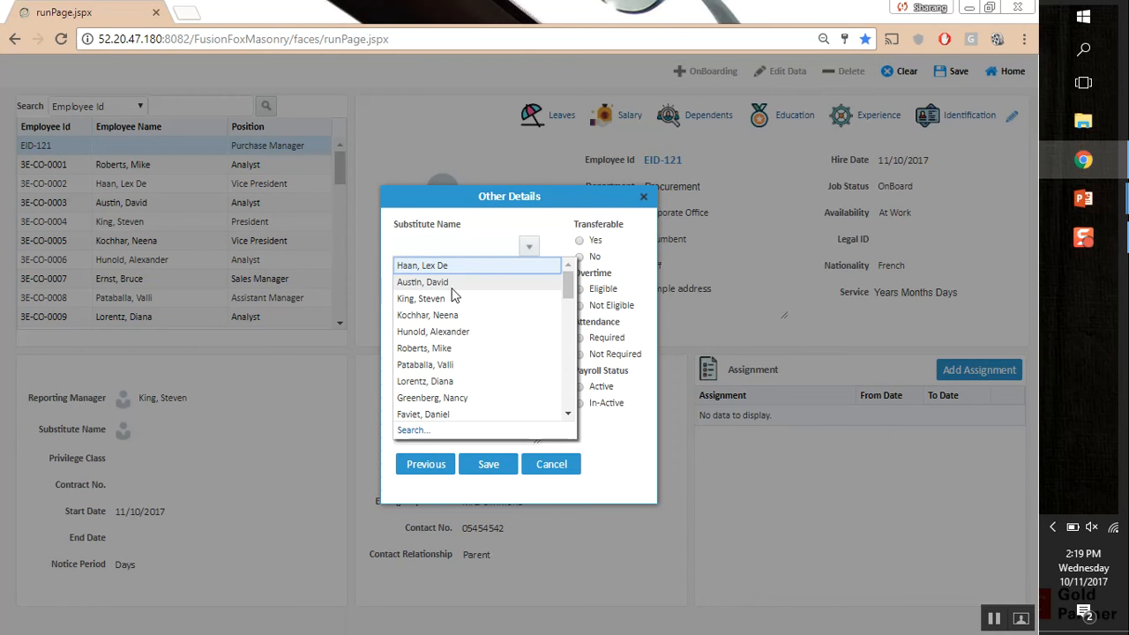
{"action": "left_click", "coordinate": [457, 348]}
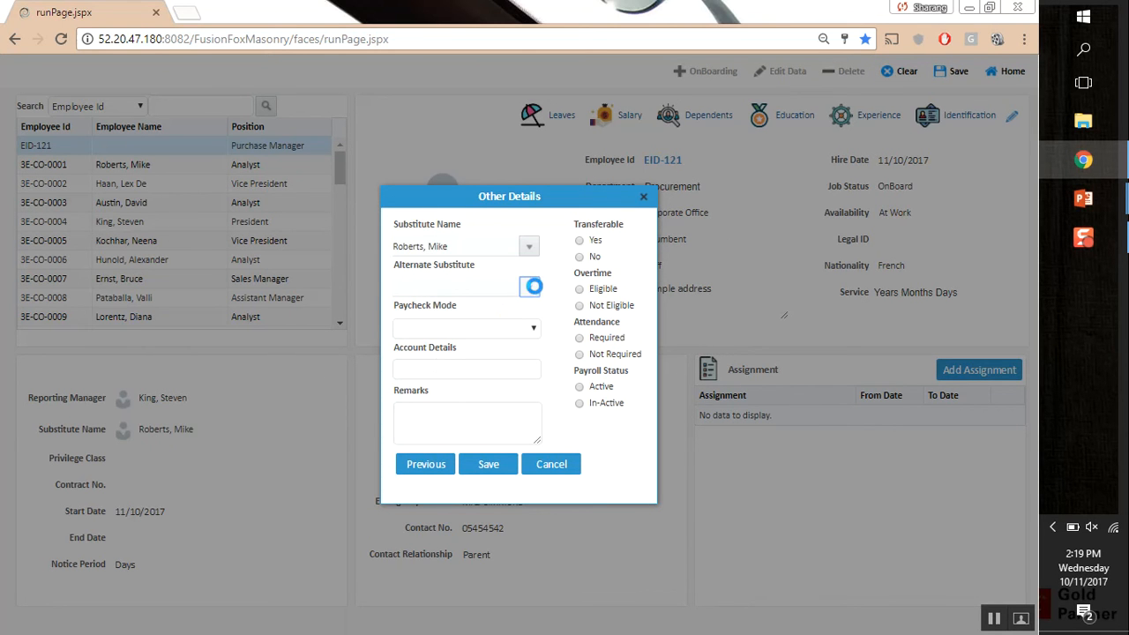
{"action": "left_click", "coordinate": [528, 290]}
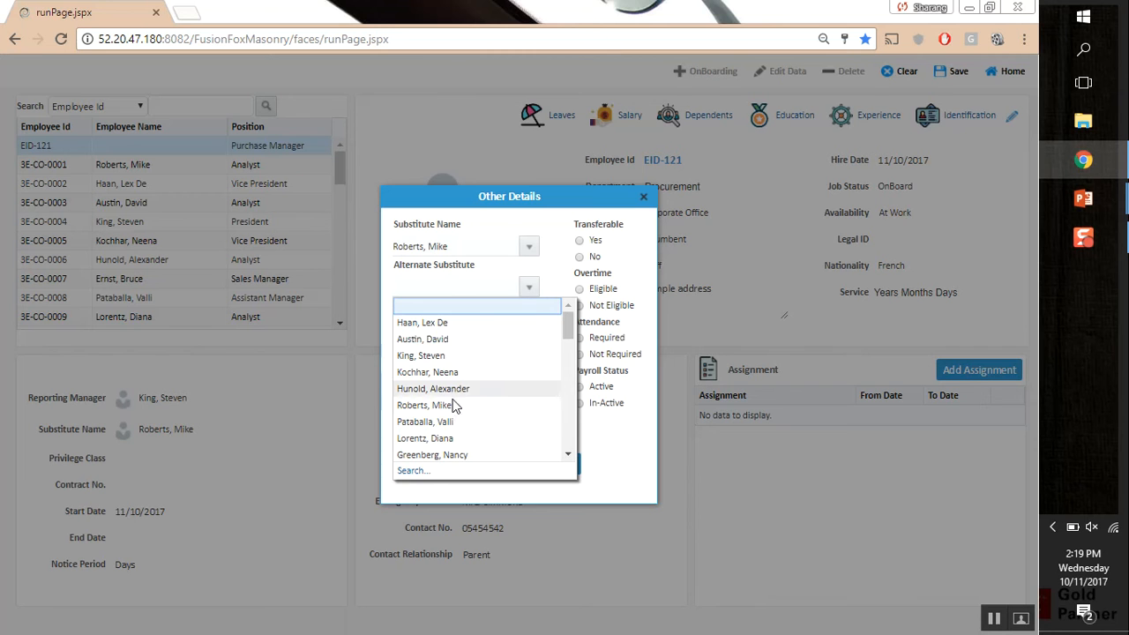
{"action": "left_click", "coordinate": [446, 439]}
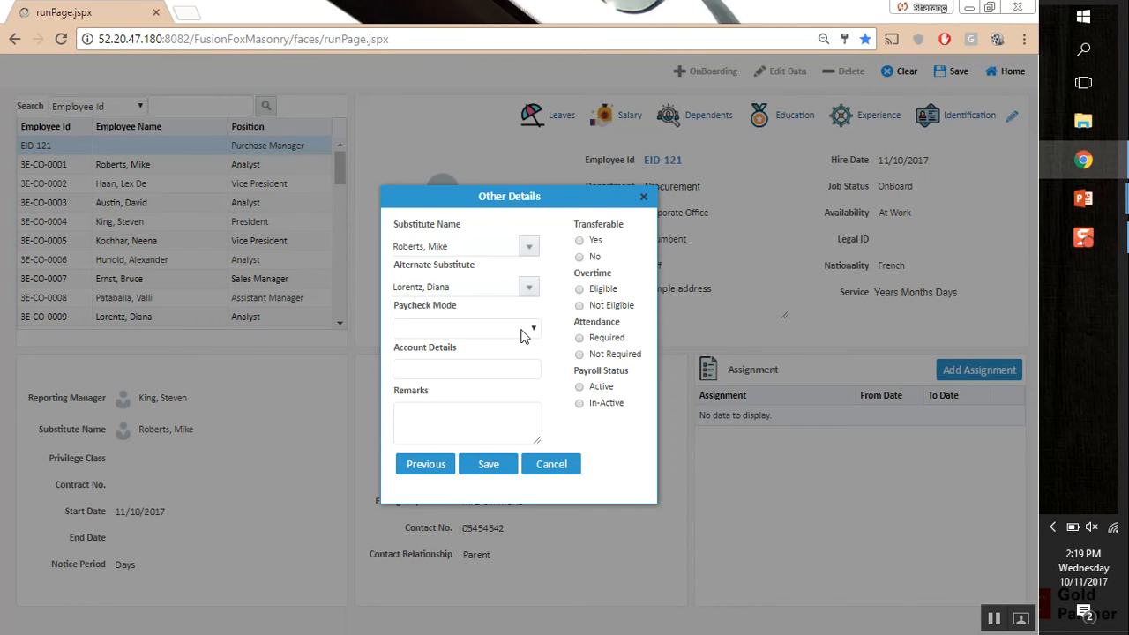
{"action": "left_click", "coordinate": [521, 331]}
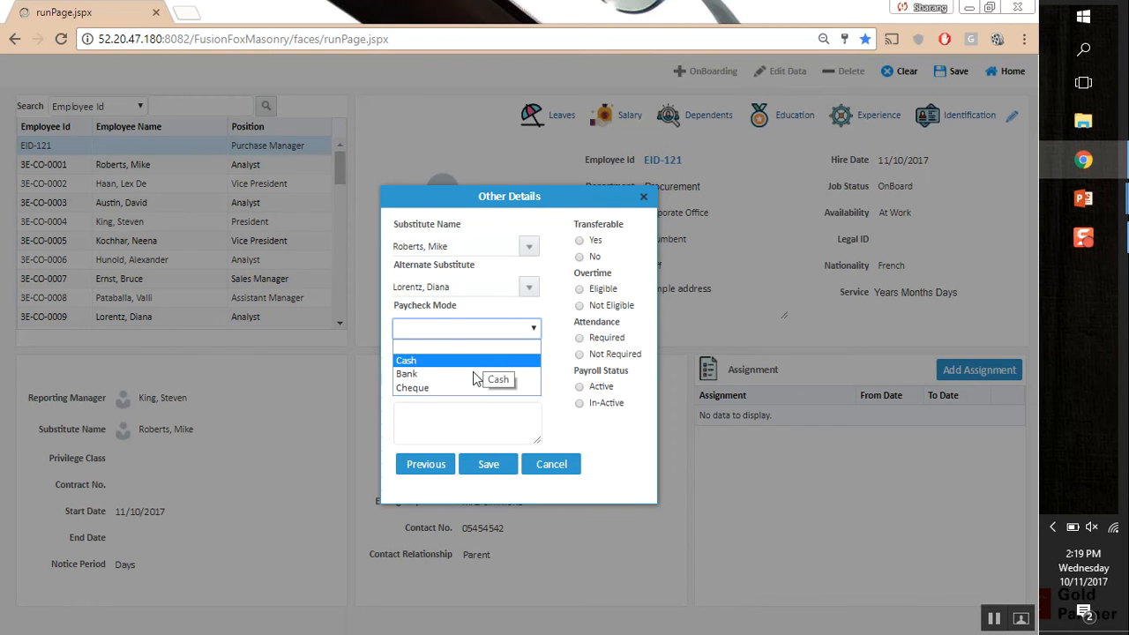
{"action": "left_click", "coordinate": [457, 374]}
{"action": "left_click", "coordinate": [485, 370]}
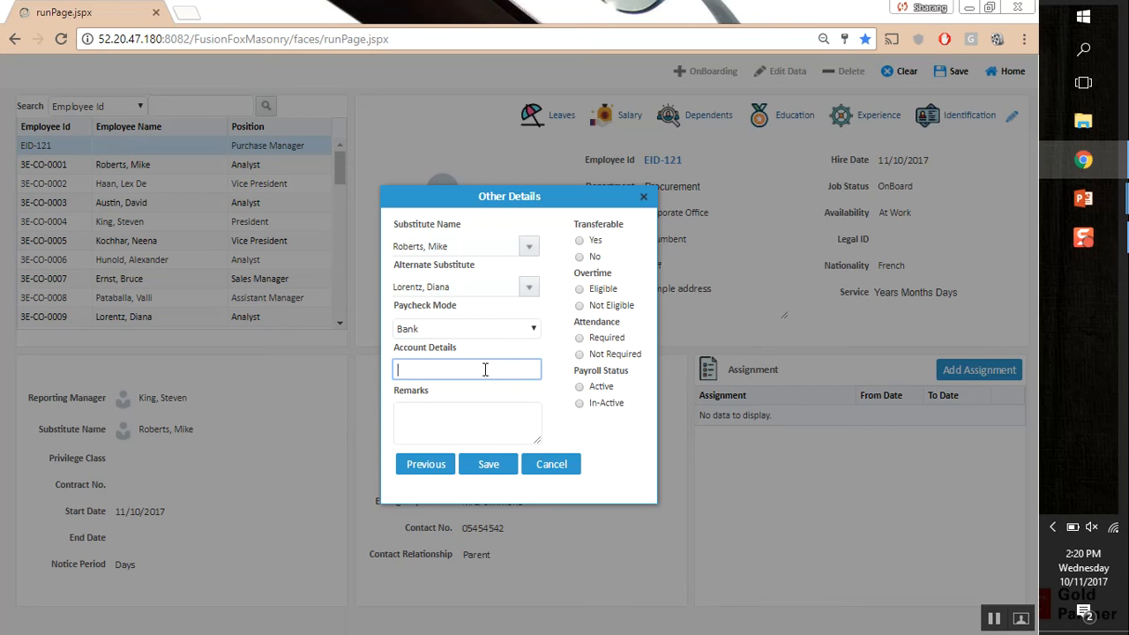
{"action": "left_click", "coordinate": [498, 424]}
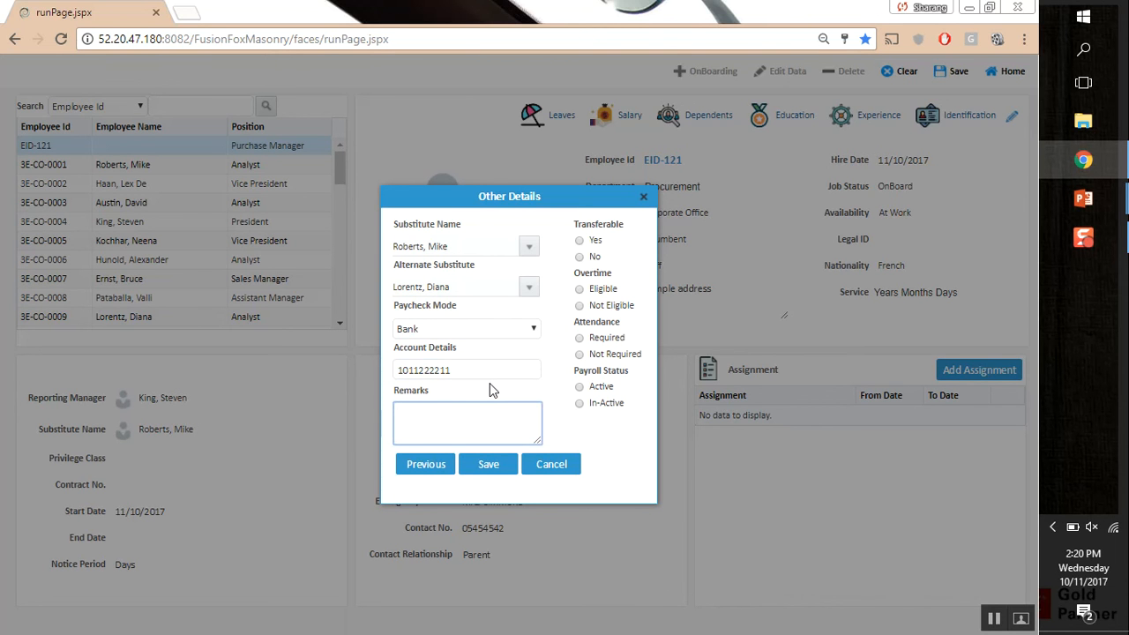
{"action": "type", "text": "Bank of Canada"}
{"action": "left_click", "coordinate": [598, 435]}
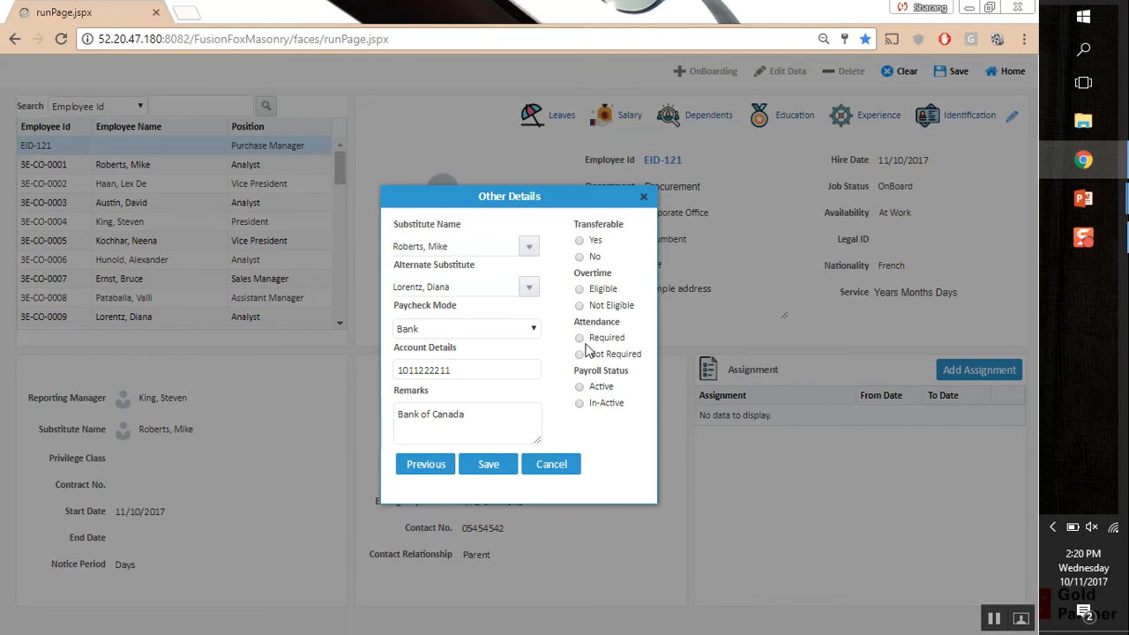
Mark not transferable, overtime not eligible, attendance required, payroll active, and save the employee
{"action": "left_click", "coordinate": [580, 257]}
{"action": "left_click", "coordinate": [580, 305]}
{"action": "left_click", "coordinate": [580, 338]}
{"action": "left_click", "coordinate": [580, 387]}
{"action": "left_click", "coordinate": [480, 464]}
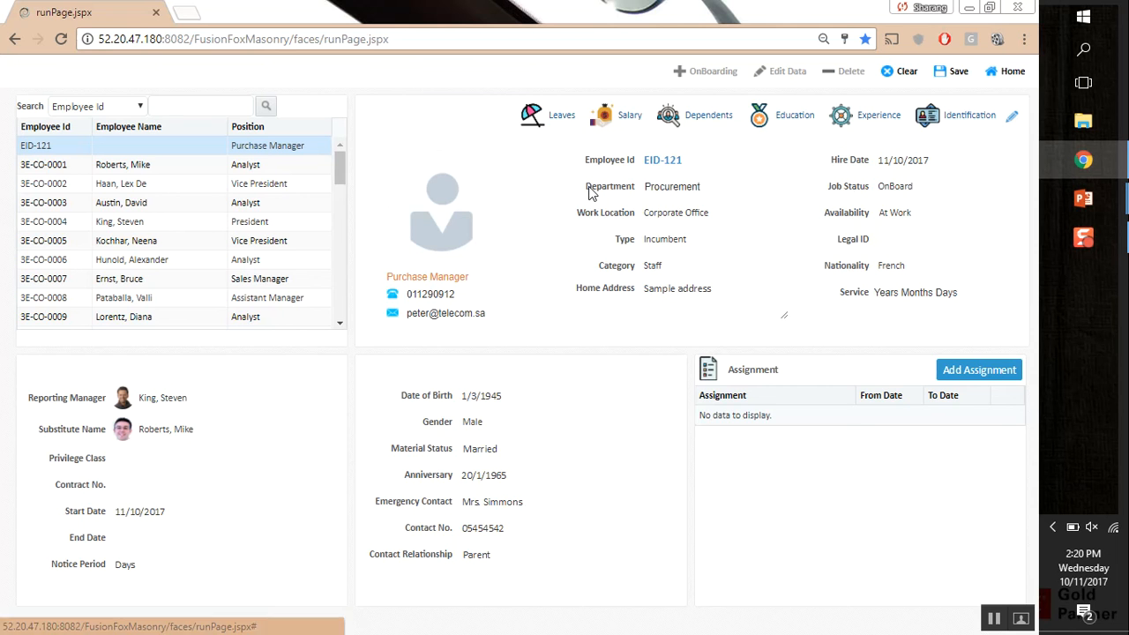
Add an Annual Leave entitlement with an opening leave balance of 15
{"action": "left_click", "coordinate": [547, 116]}
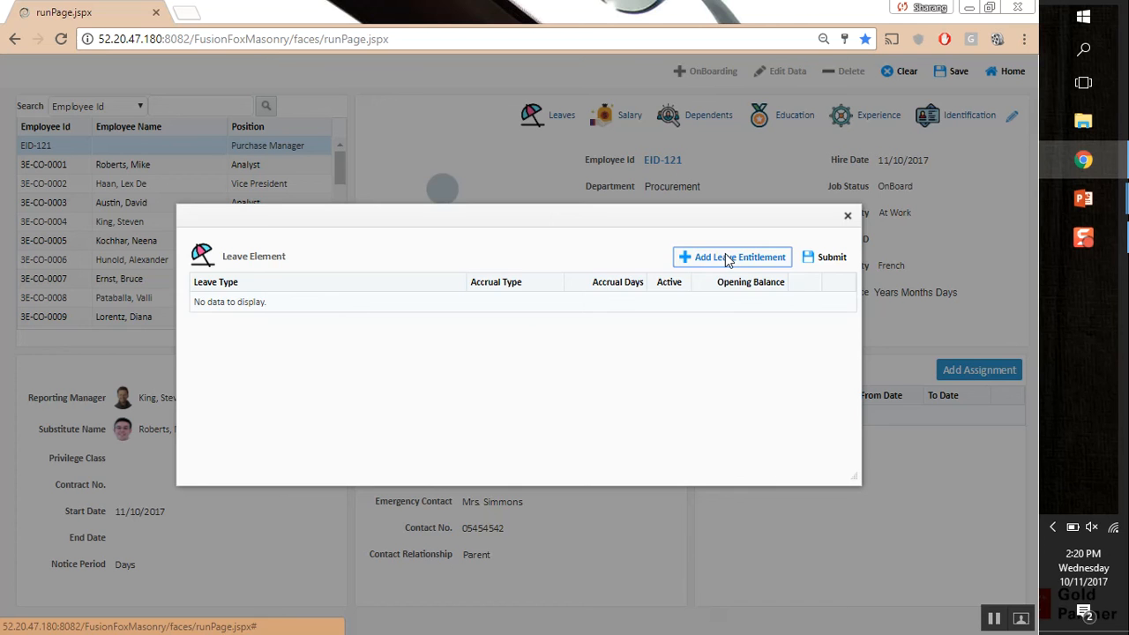
{"action": "left_click", "coordinate": [727, 259]}
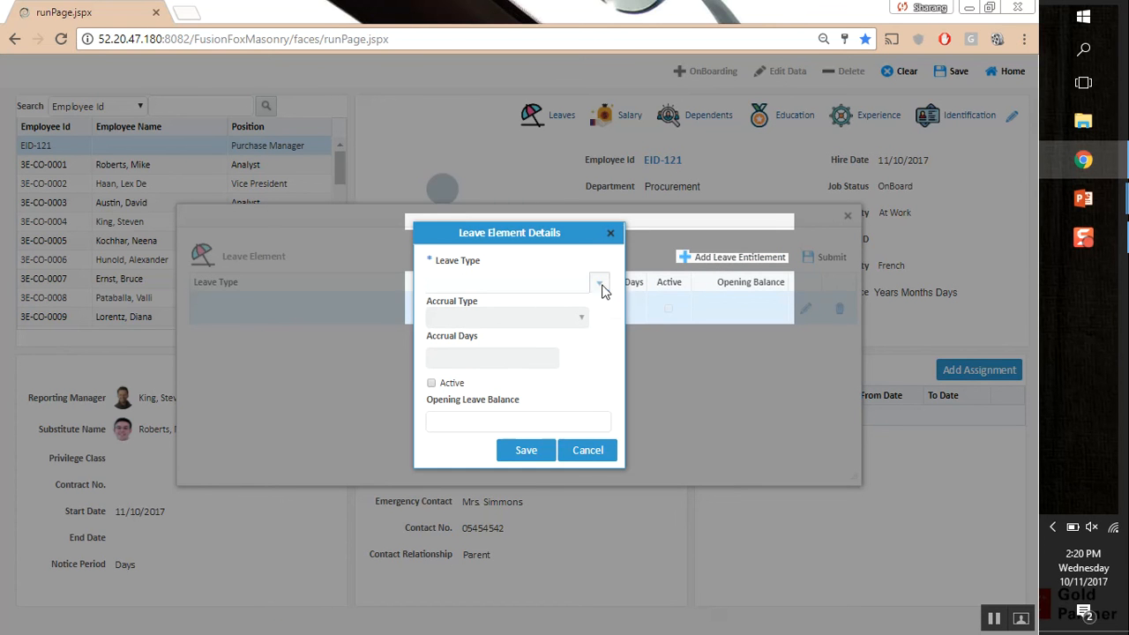
{"action": "left_click", "coordinate": [601, 285]}
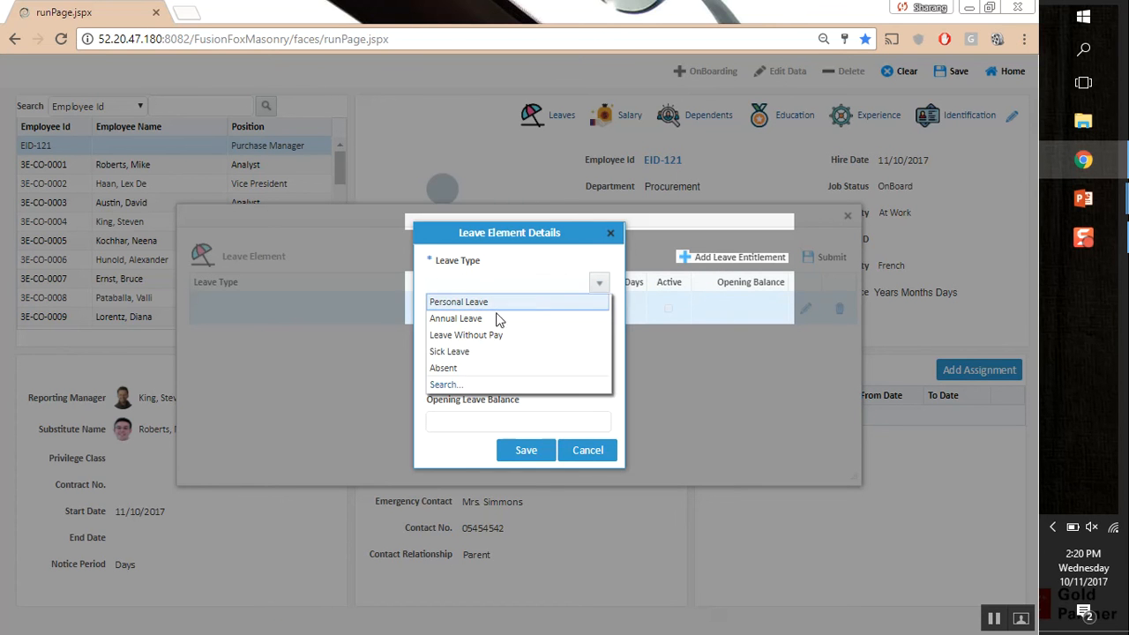
{"action": "left_click", "coordinate": [516, 338]}
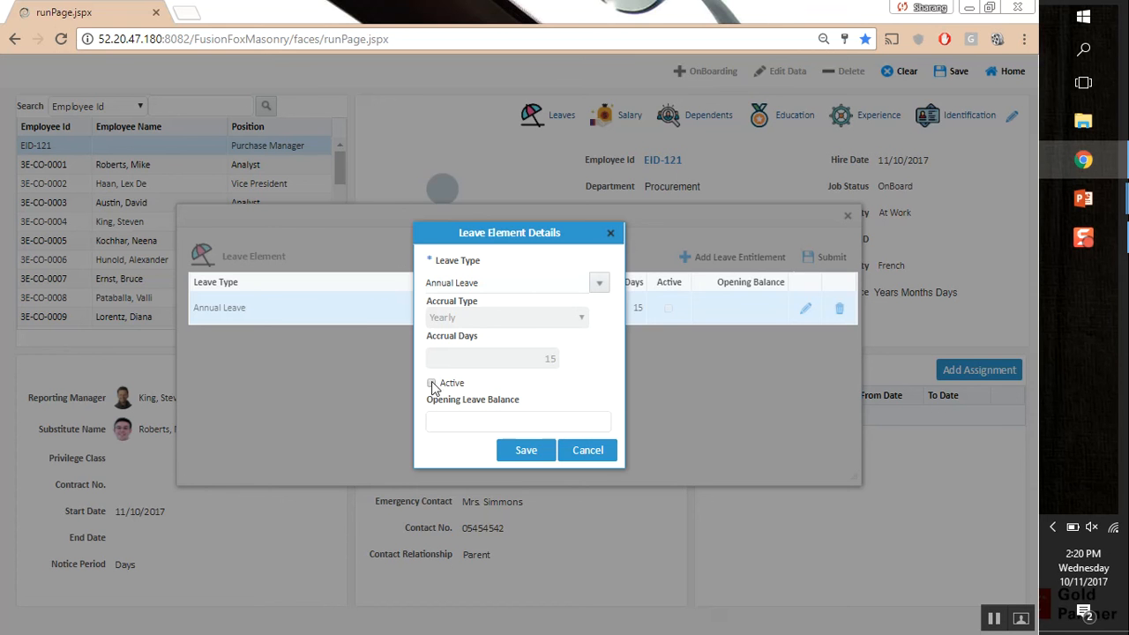
{"action": "left_click", "coordinate": [483, 419]}
{"action": "type", "text": "15"}
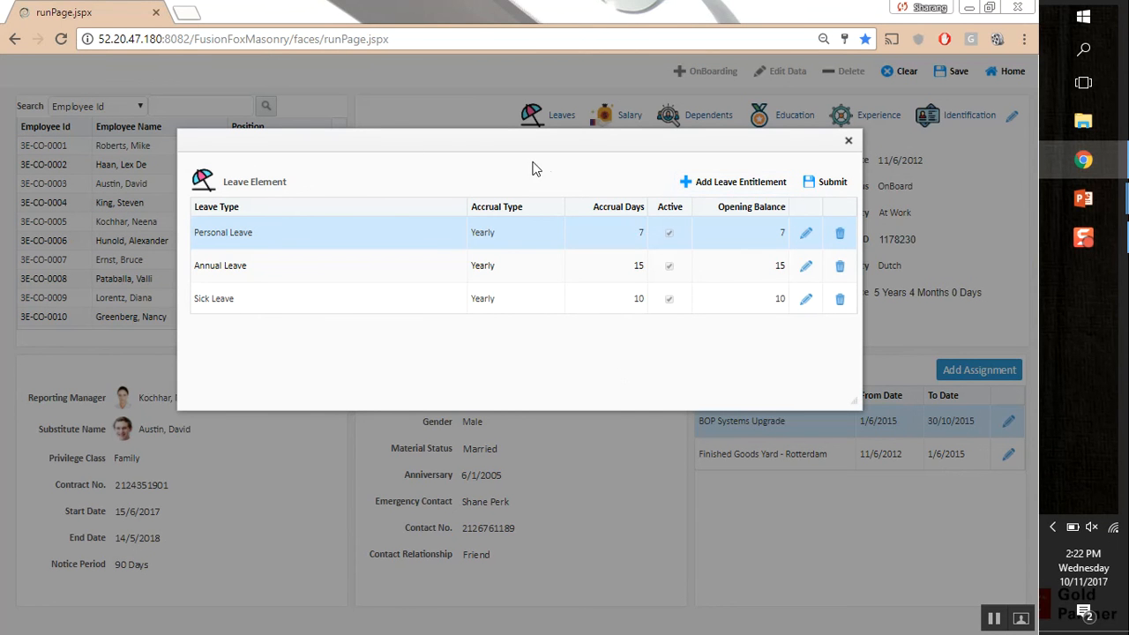
Close the leave dialog, save the employee record, confirm the update, and go Home
{"action": "left_click", "coordinate": [849, 142]}
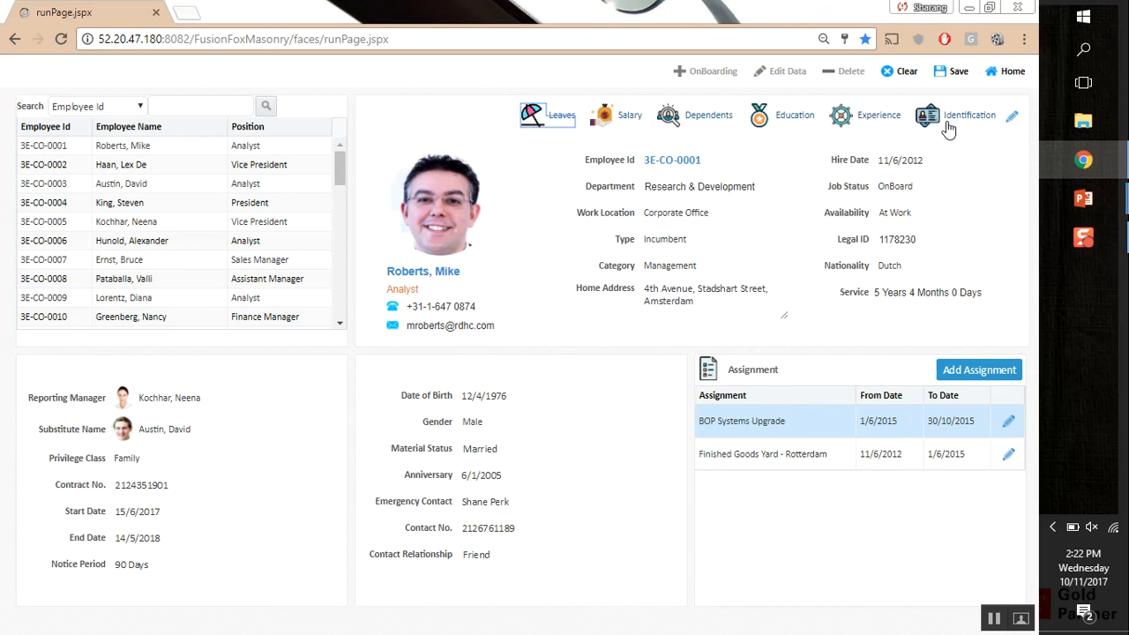
{"action": "left_click", "coordinate": [953, 74]}
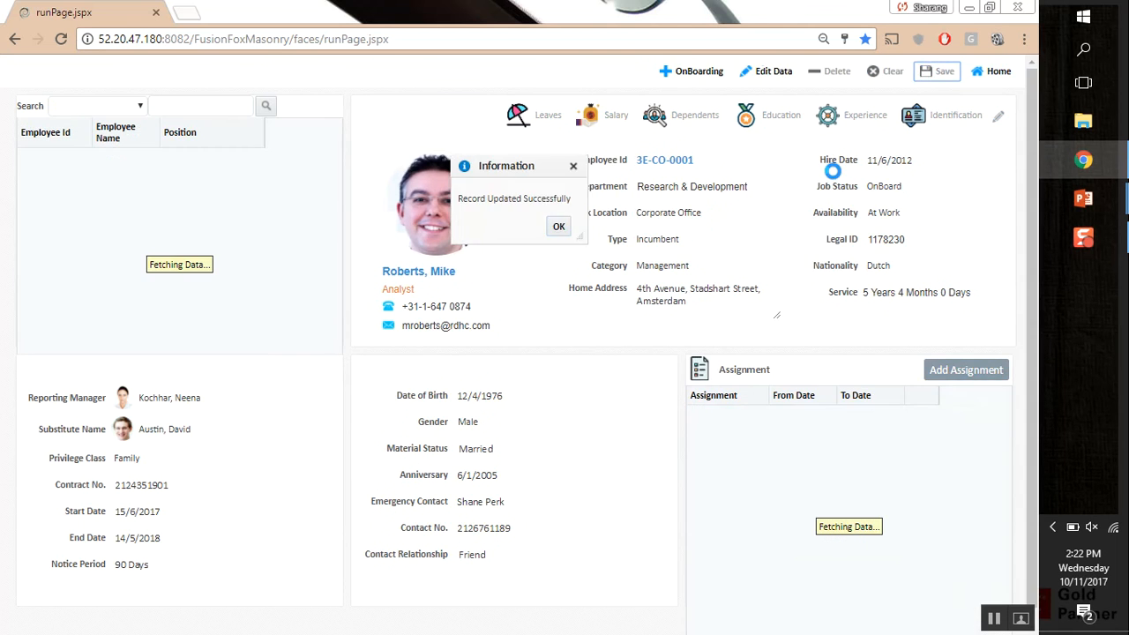
{"action": "left_click", "coordinate": [560, 226]}
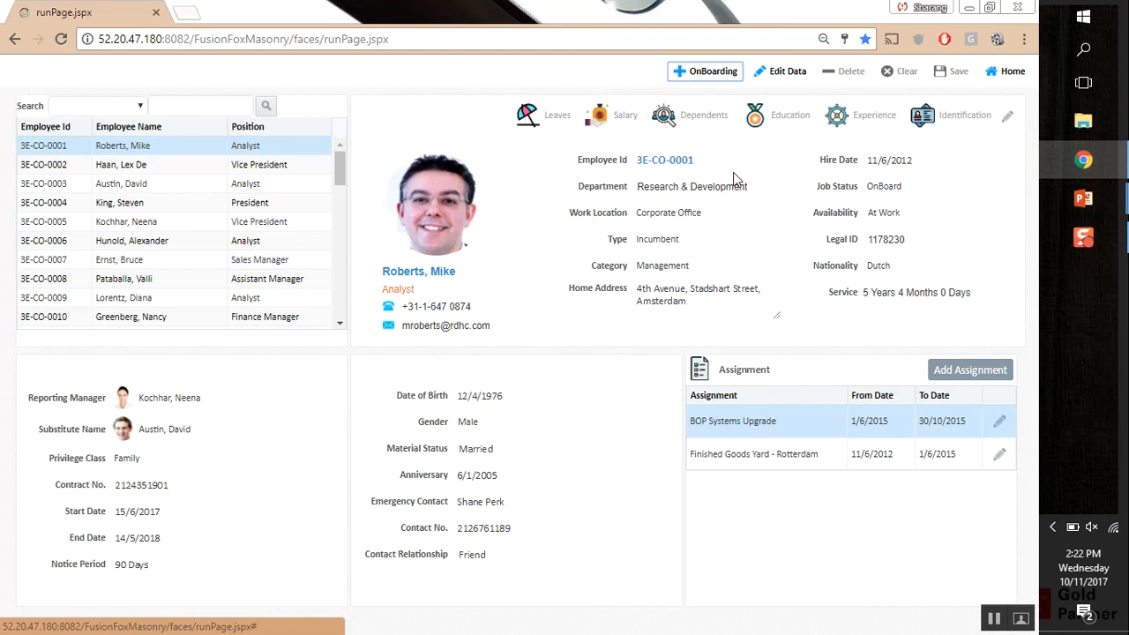
{"action": "left_click", "coordinate": [1008, 74]}
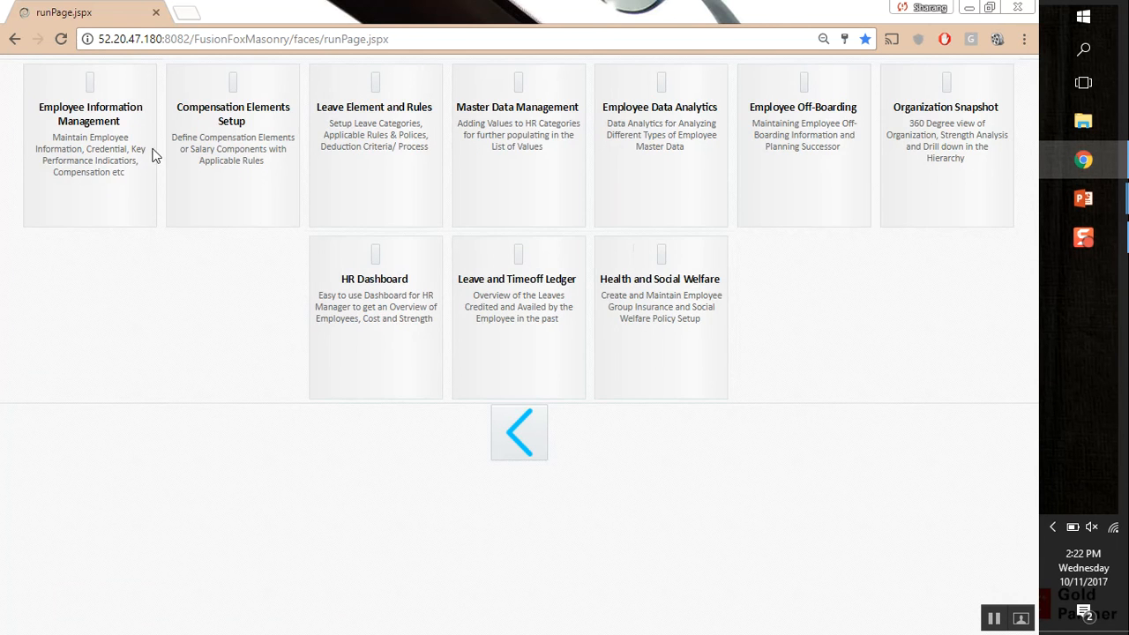